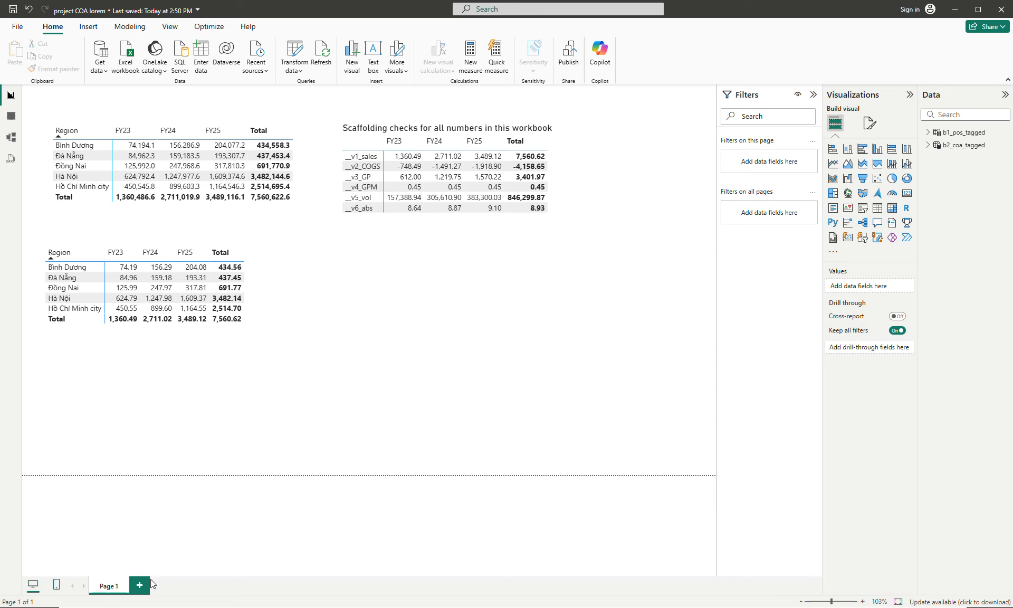
- Rename the report page holding the existing region and scaffolding tables as END
double_click(110, 585)
text(END)
key(Return)
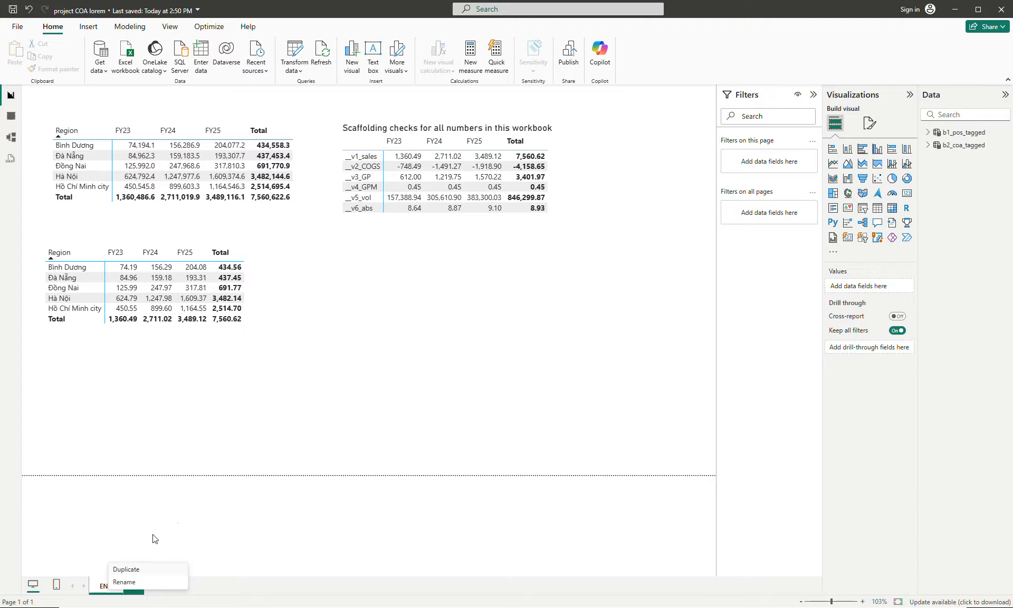
- Add a new blank report page and place it before the END page
click(134, 586)
drag(138, 591, 101, 586)
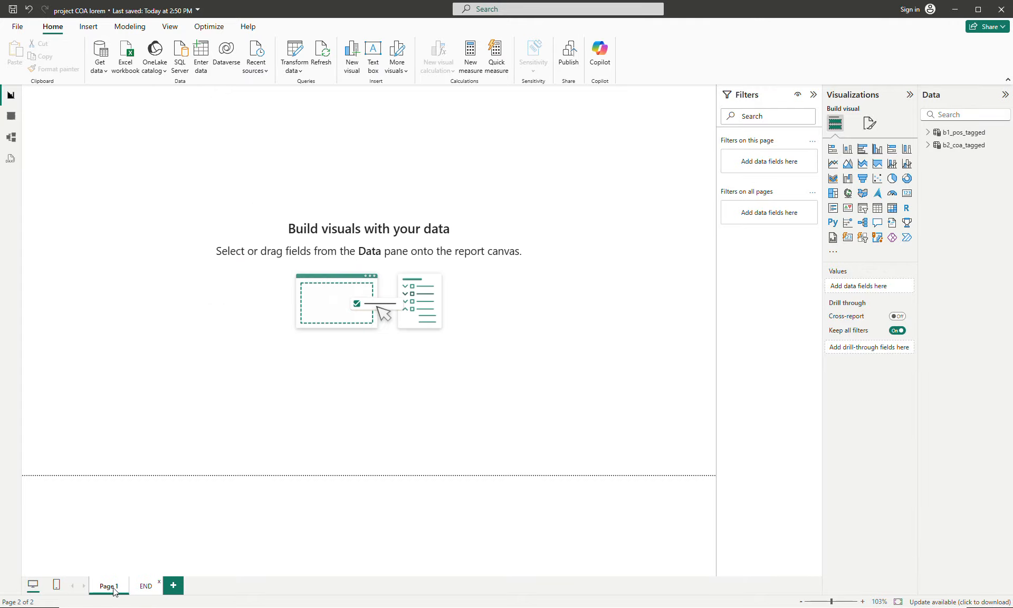
click(145, 589)
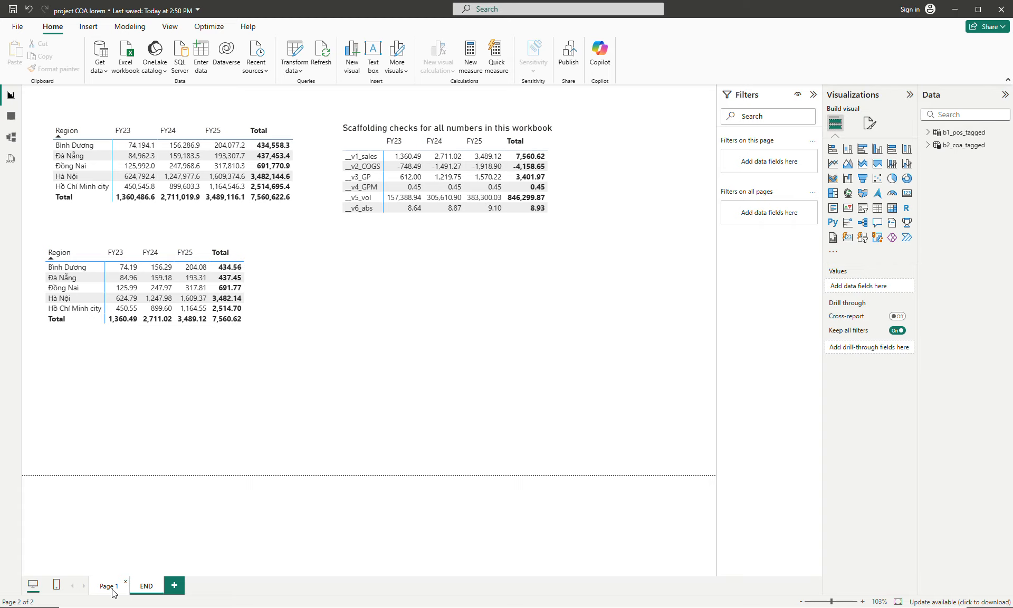
click(113, 587)
- Hide the END page and return to the blank Page 1
right_click(145, 589)
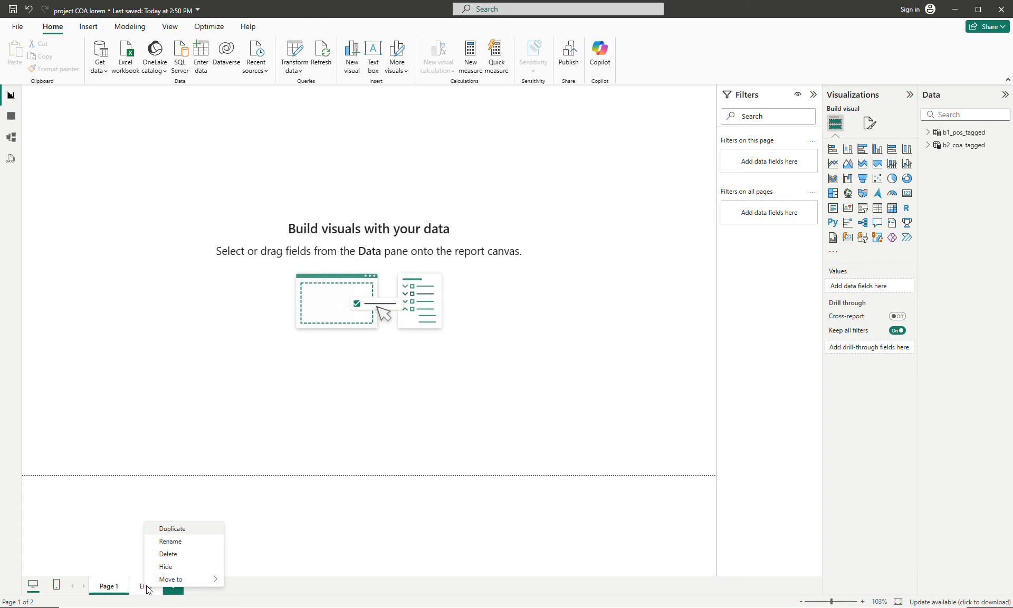
click(161, 569)
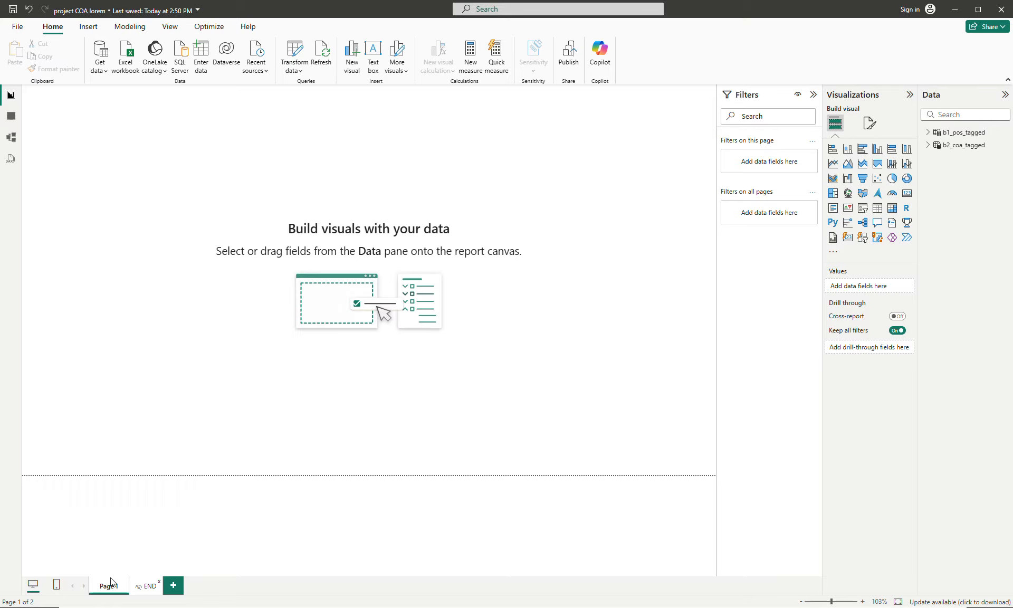
click(151, 586)
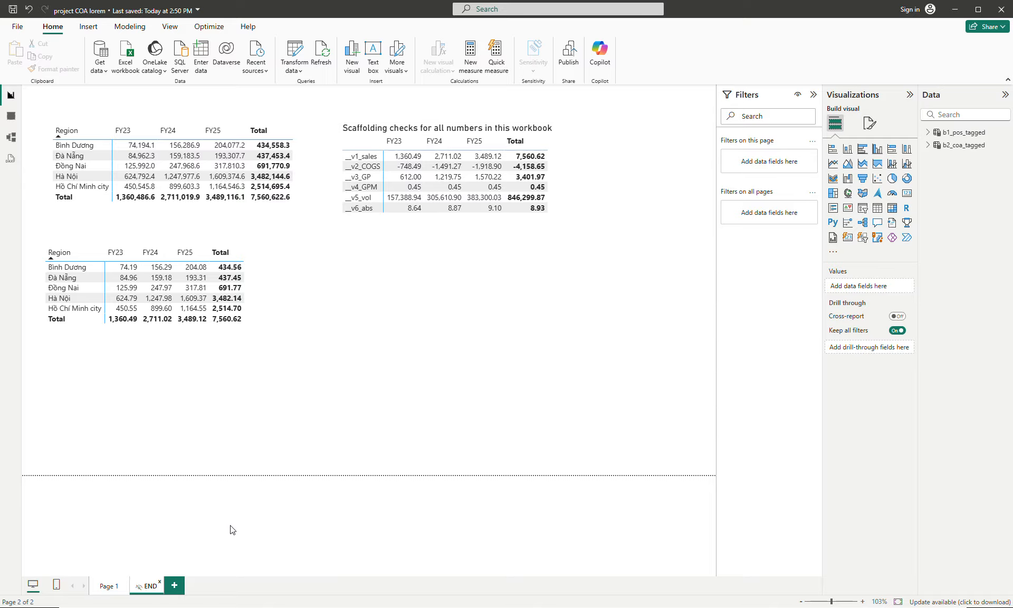
click(109, 586)
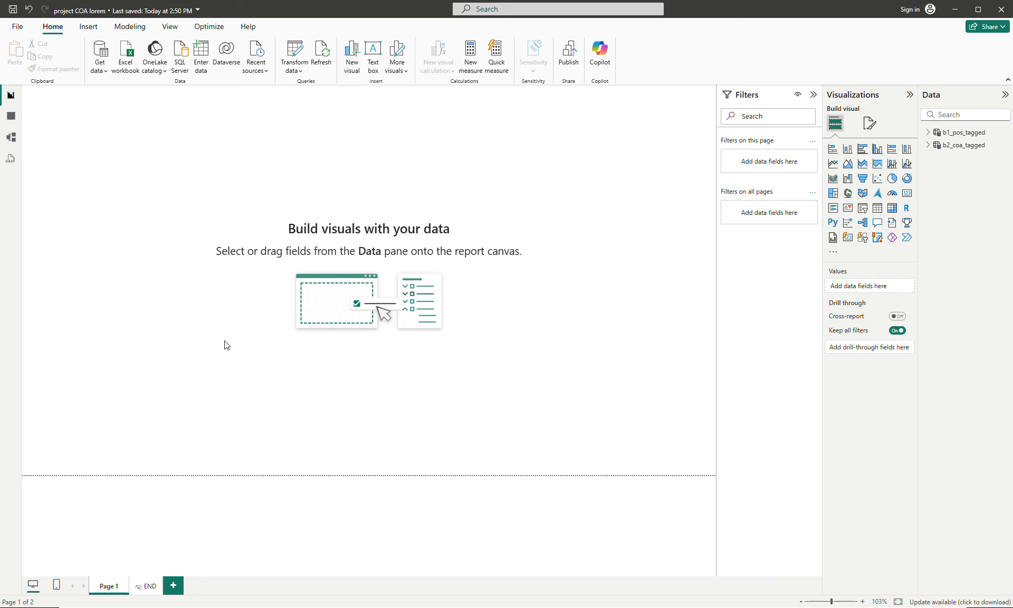
- Copy the "Scaffolding checks for all numbers in this workbook" matrix from the END page onto Page 1
click(144, 586)
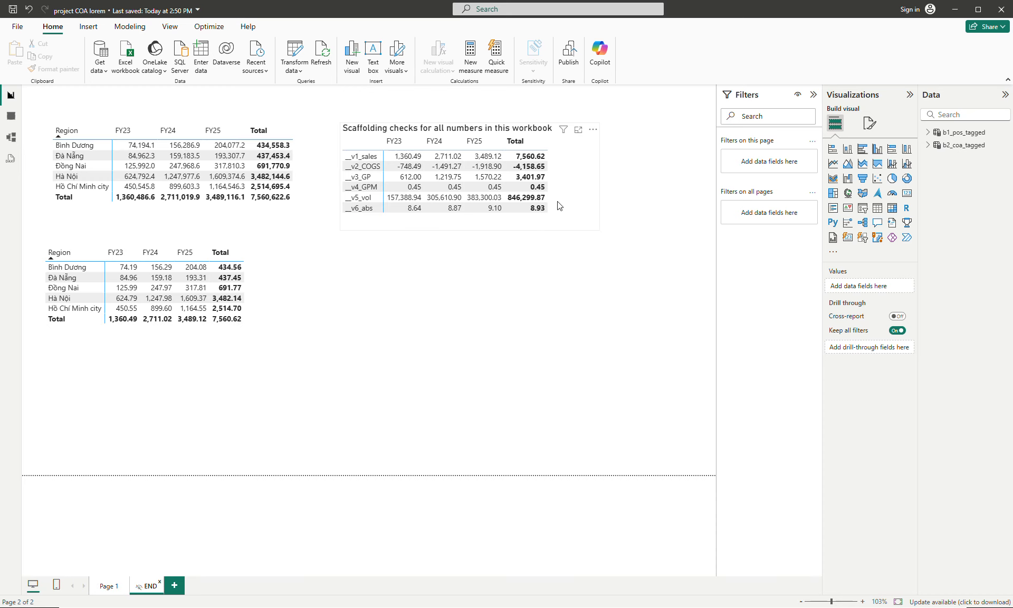
click(565, 207)
key(ctrl+c)
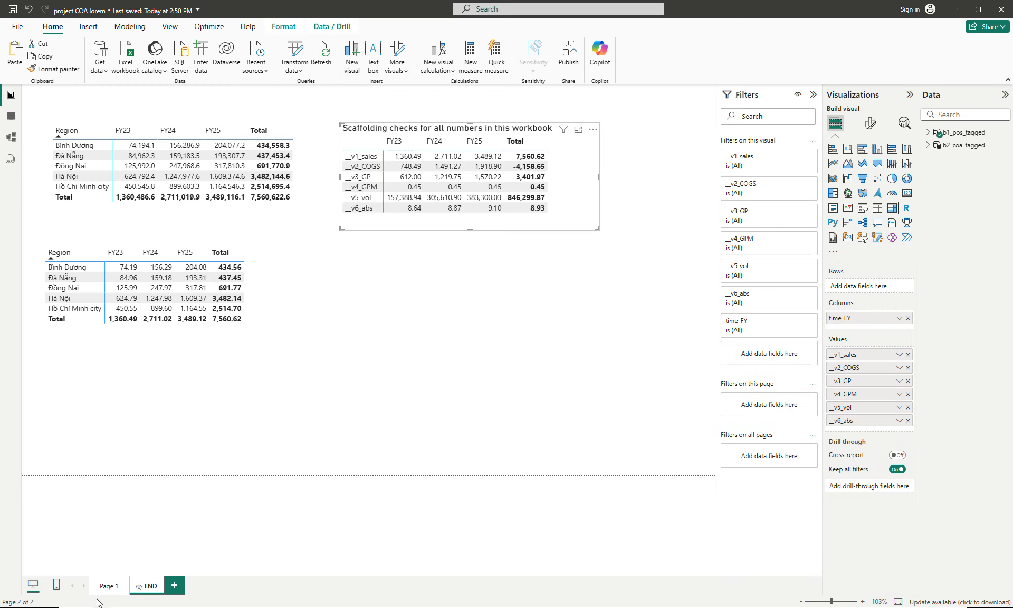
click(107, 586)
key(ctrl+v)
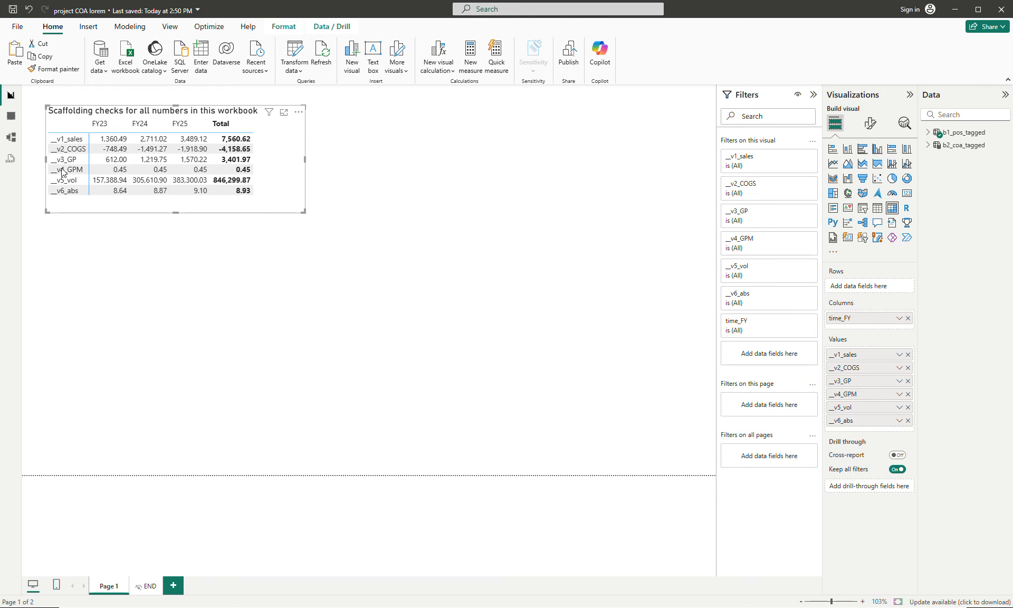
click(434, 195)
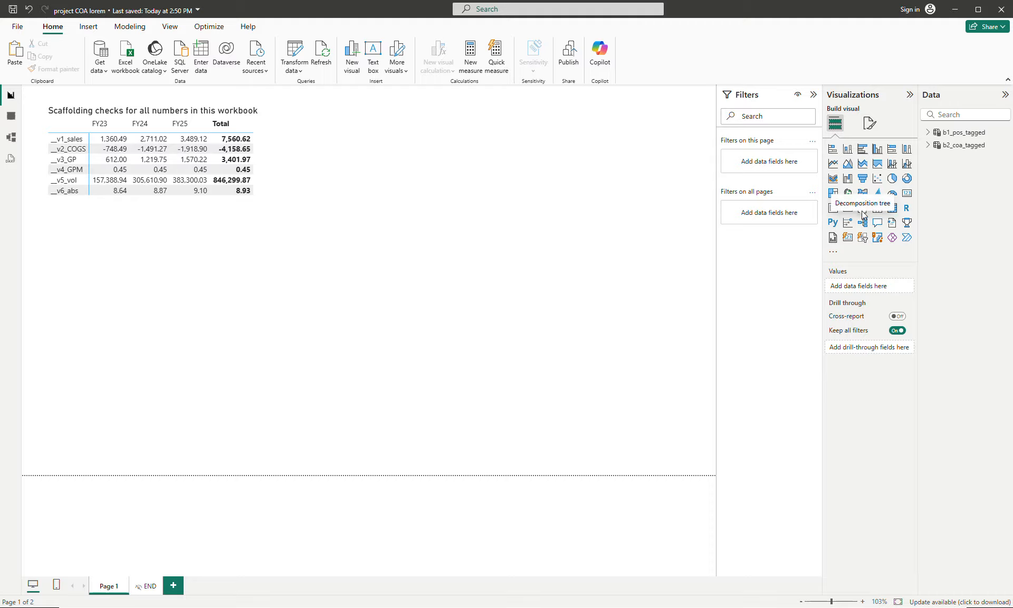
- Create a table of the Full field from b2_coa_tagged, enlarge it and place it beside the scaffolding checks matrix
click(928, 146)
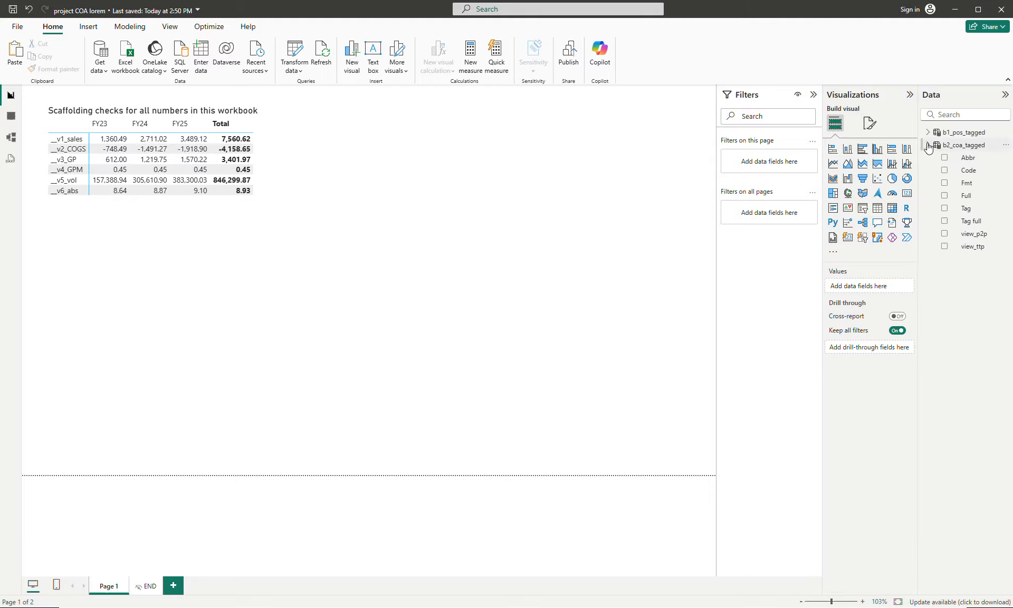
click(945, 196)
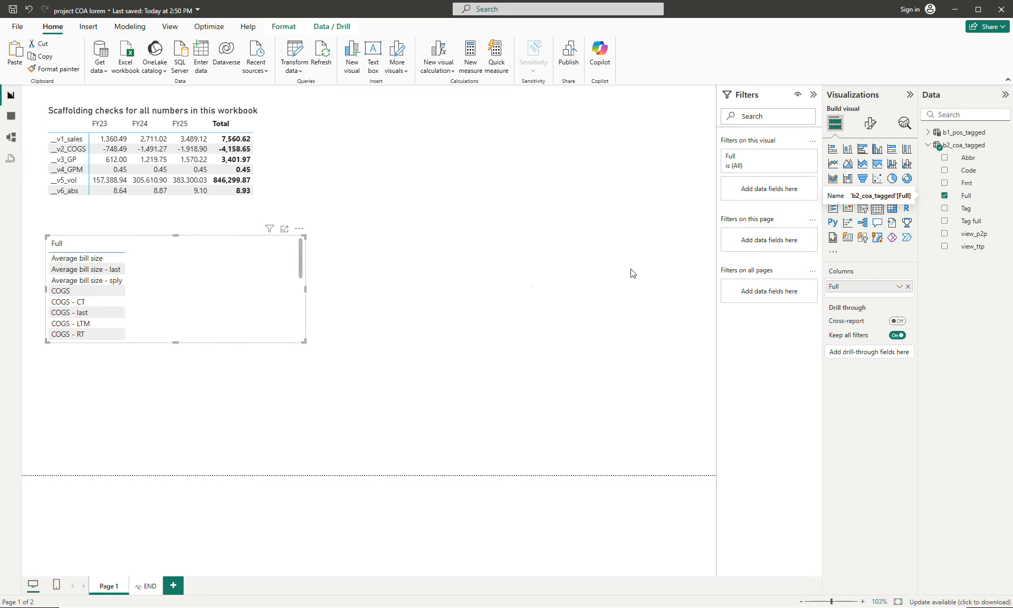
drag(353, 337, 290, 446)
drag(250, 395, 463, 290)
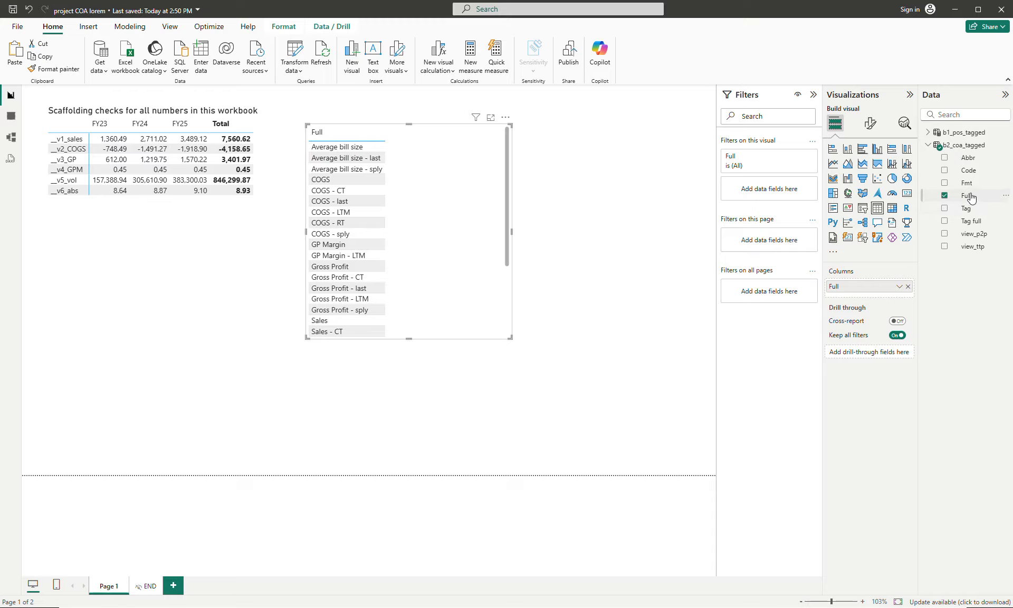
scroll(459, 239, down, 3)
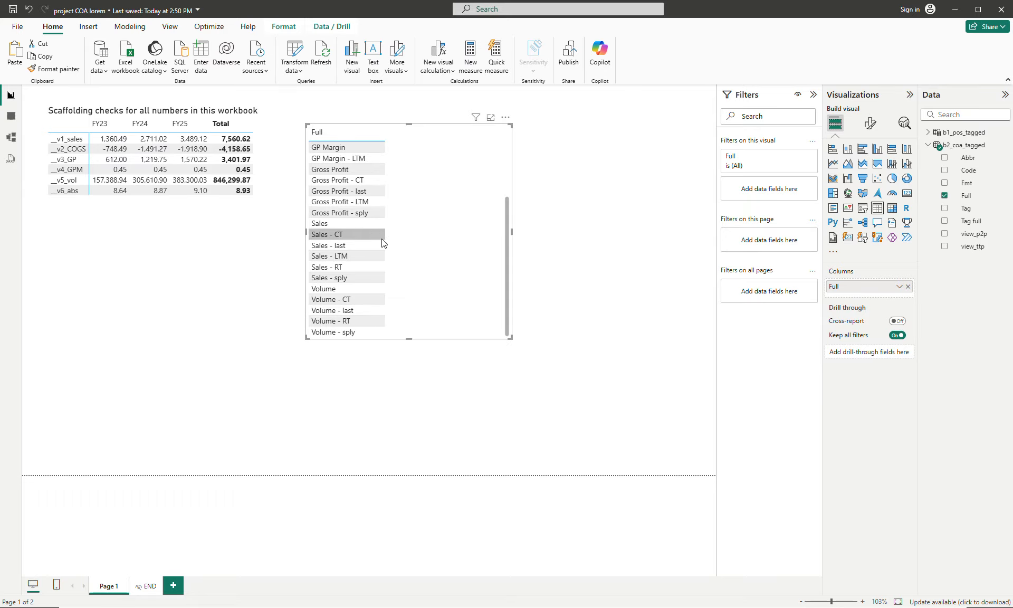
scroll(337, 234, up, 3)
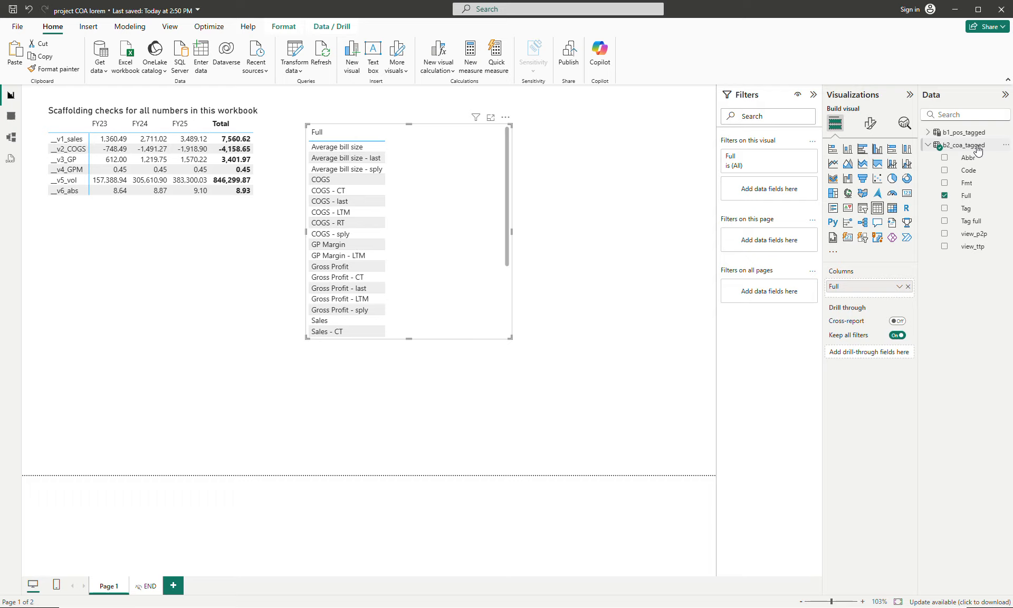
- Sort the Full column by Code and move its table lower on the page, clear of the formula bar
click(969, 199)
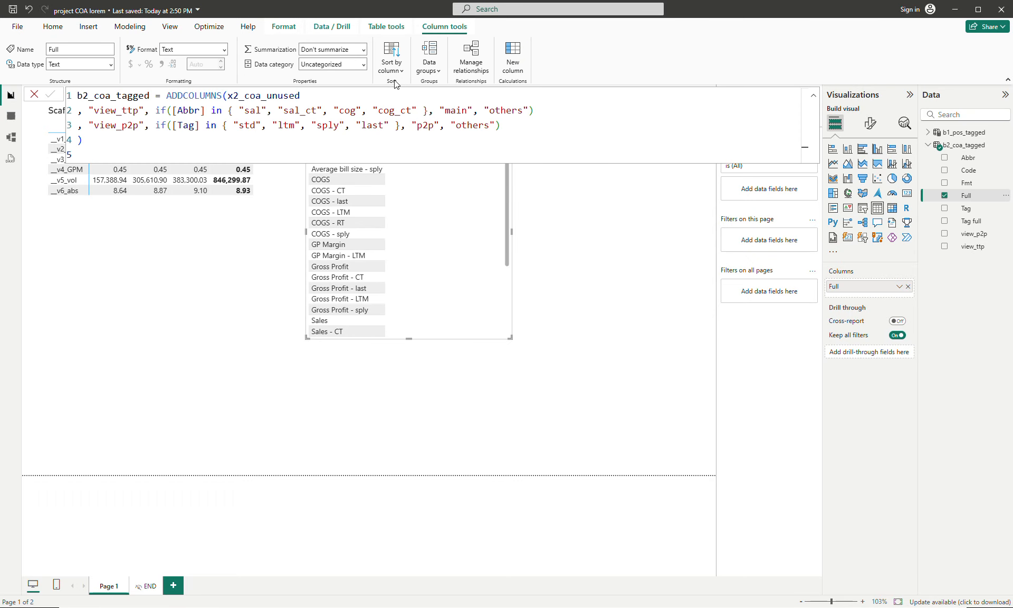
click(392, 63)
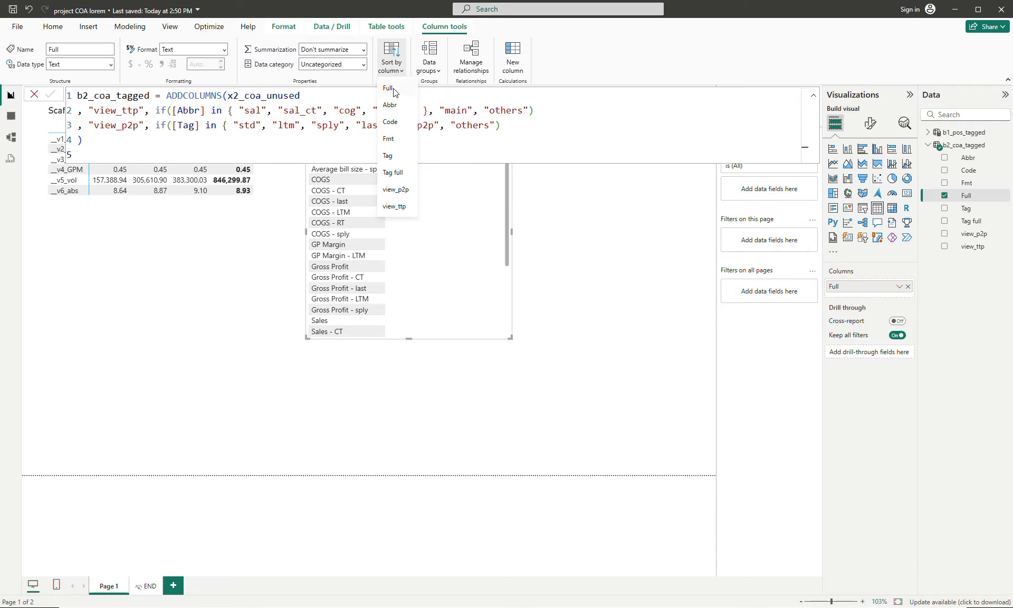
click(393, 122)
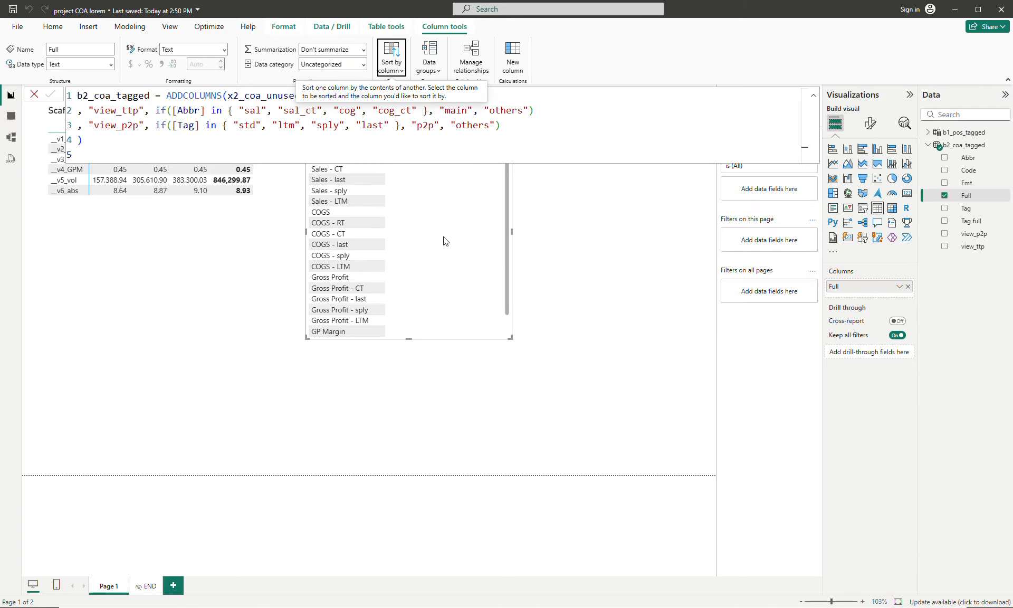
drag(444, 241, 437, 321)
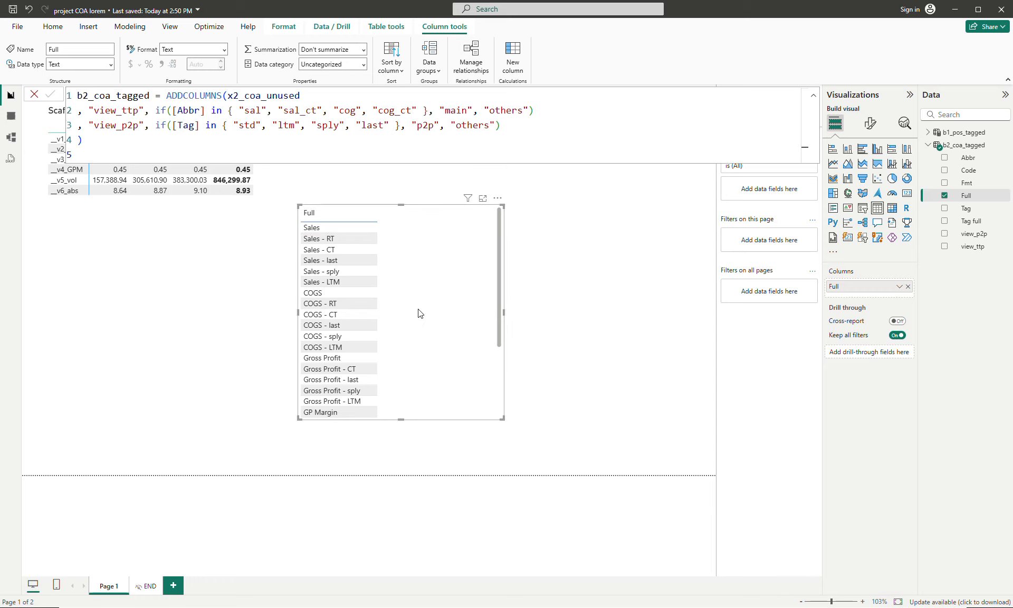
scroll(343, 311, down, 3)
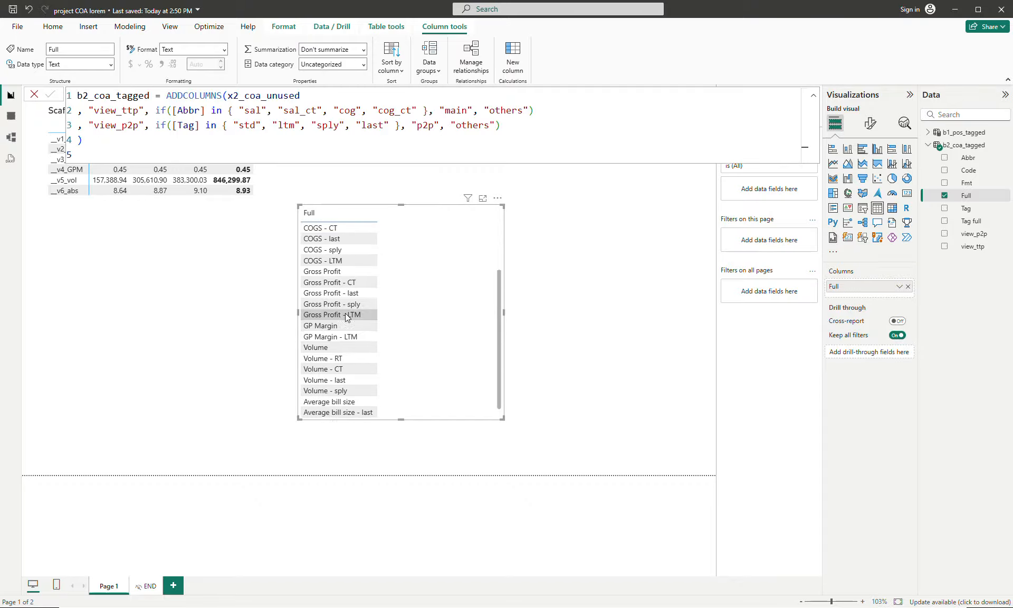
scroll(345, 316, down, 1)
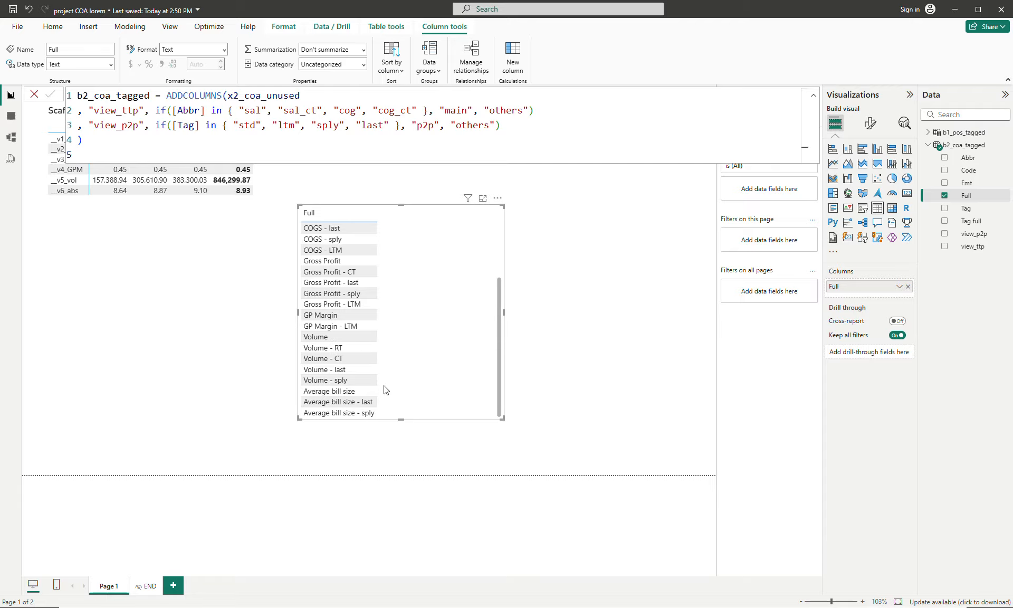
scroll(406, 383, up, 3)
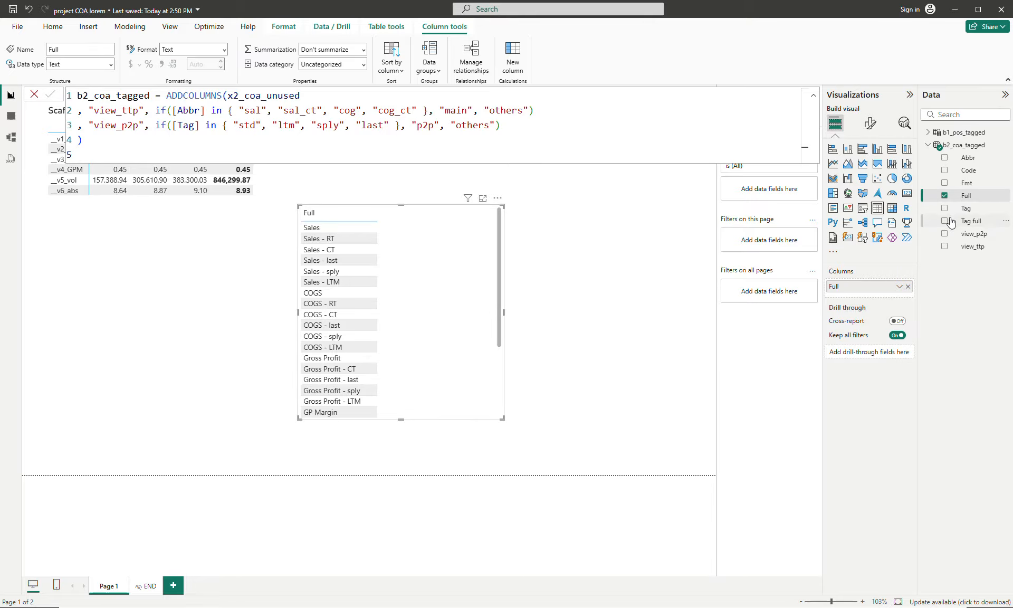
- Add Tag ahead of Full and convert the table to a matrix with Tag and Full as nested rows, expanded one level
drag(964, 209, 871, 284)
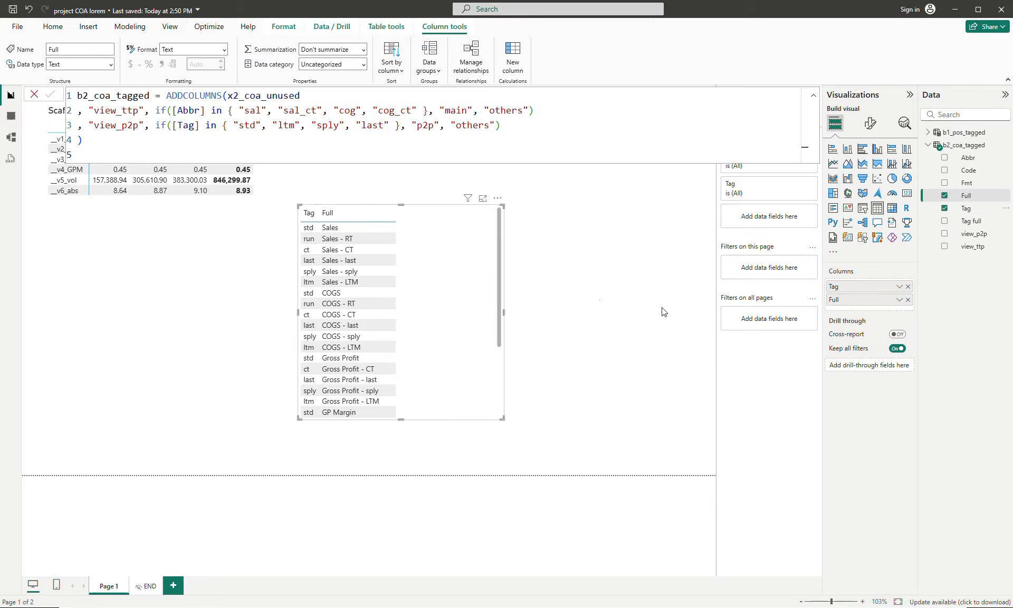
click(892, 208)
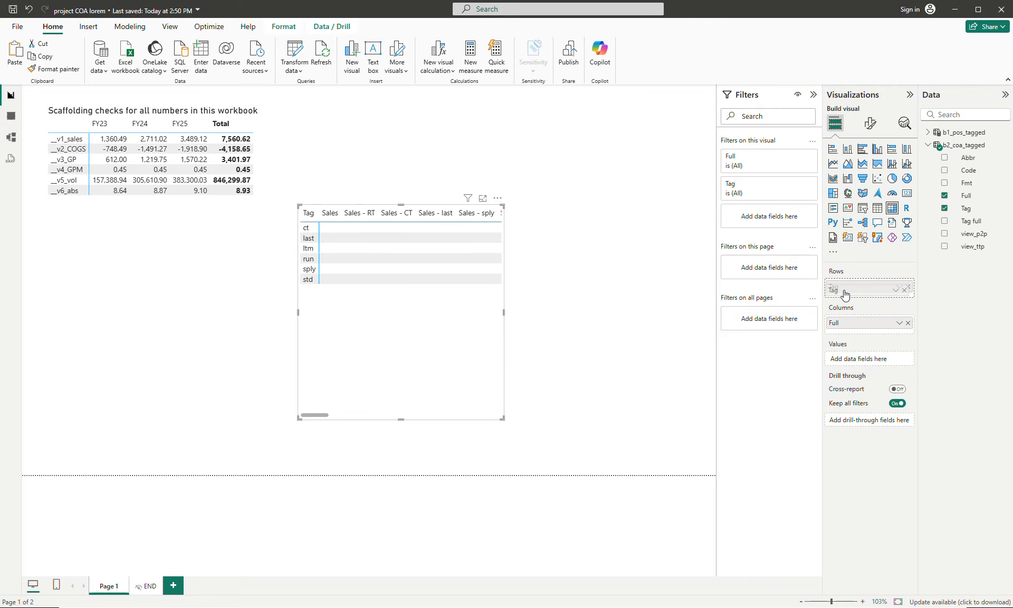
drag(848, 323, 843, 296)
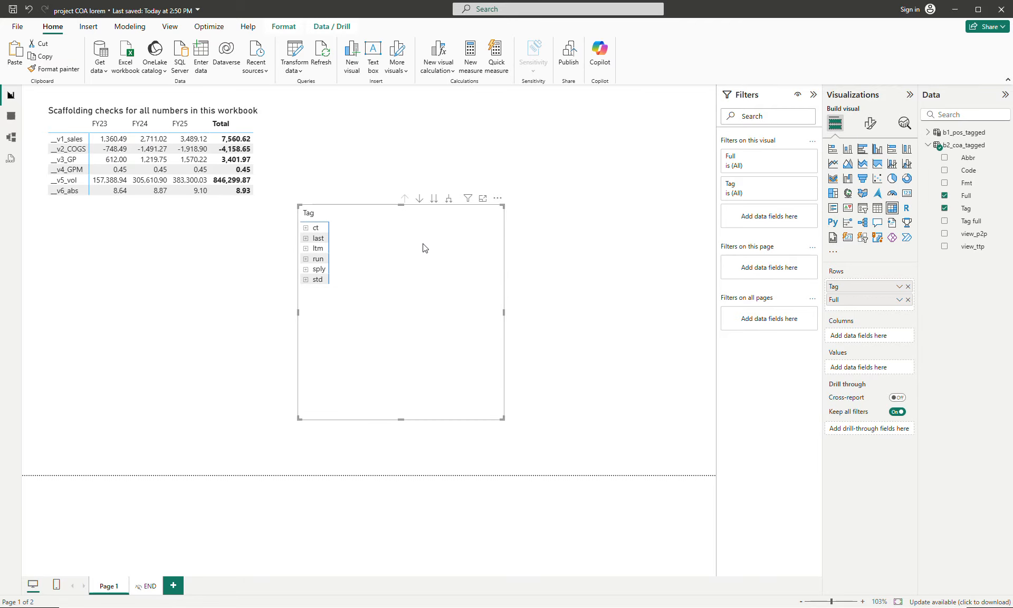
click(448, 199)
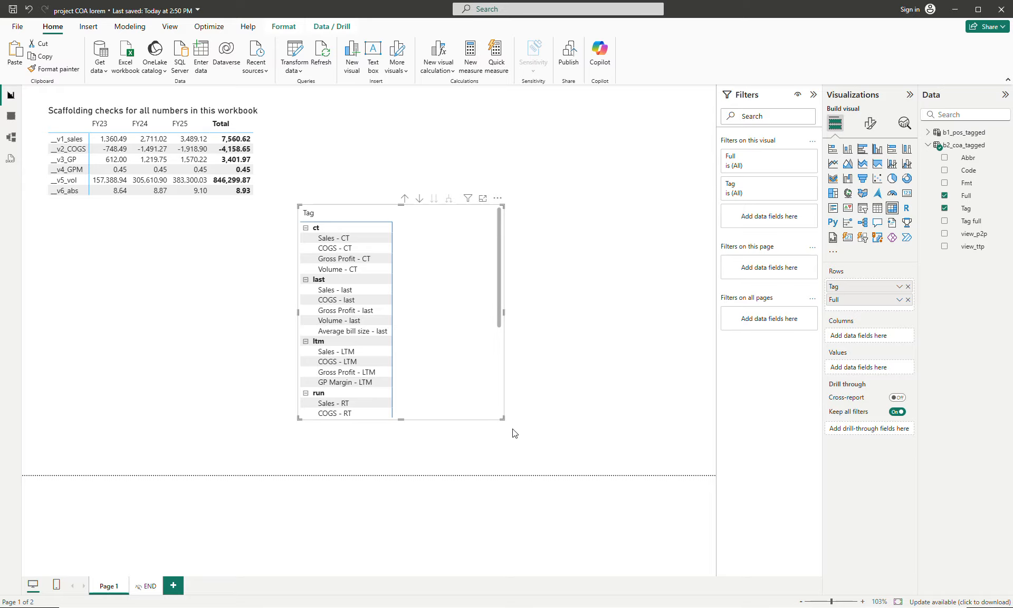
- Enlarge the Tag and Full matrix, move it up beside the scaffolding checks, and look through its rows
drag(502, 420, 536, 458)
drag(477, 386, 495, 319)
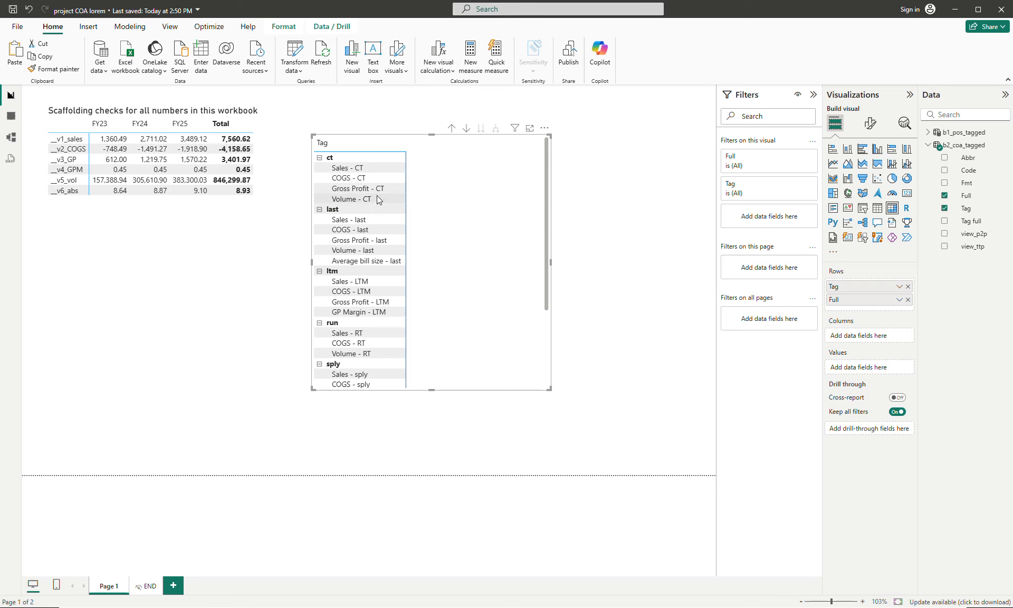
scroll(387, 248, down, 3)
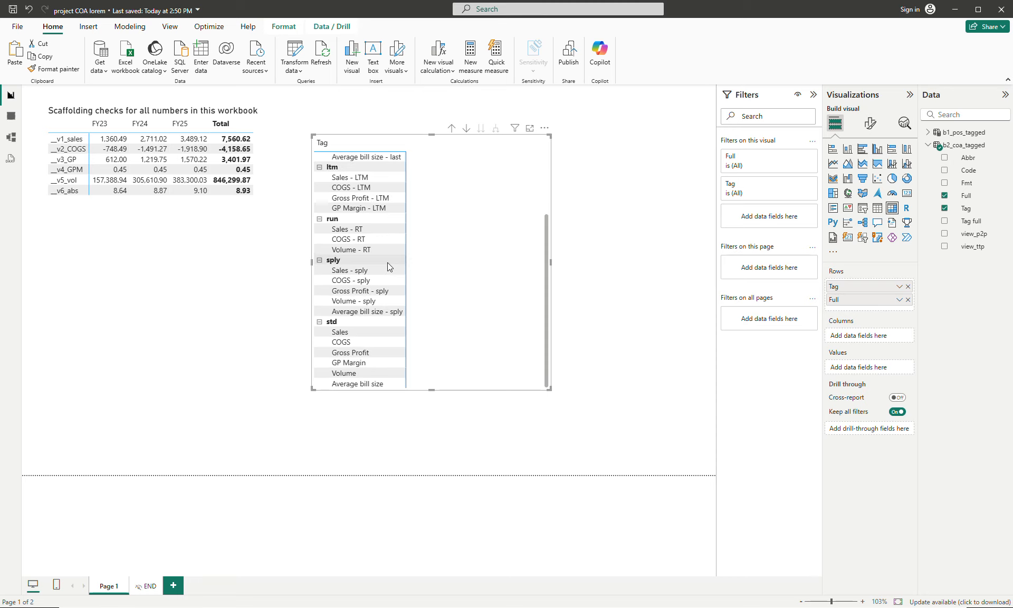
scroll(389, 261, up, 3)
scroll(392, 259, down, 3)
scroll(393, 261, up, 3)
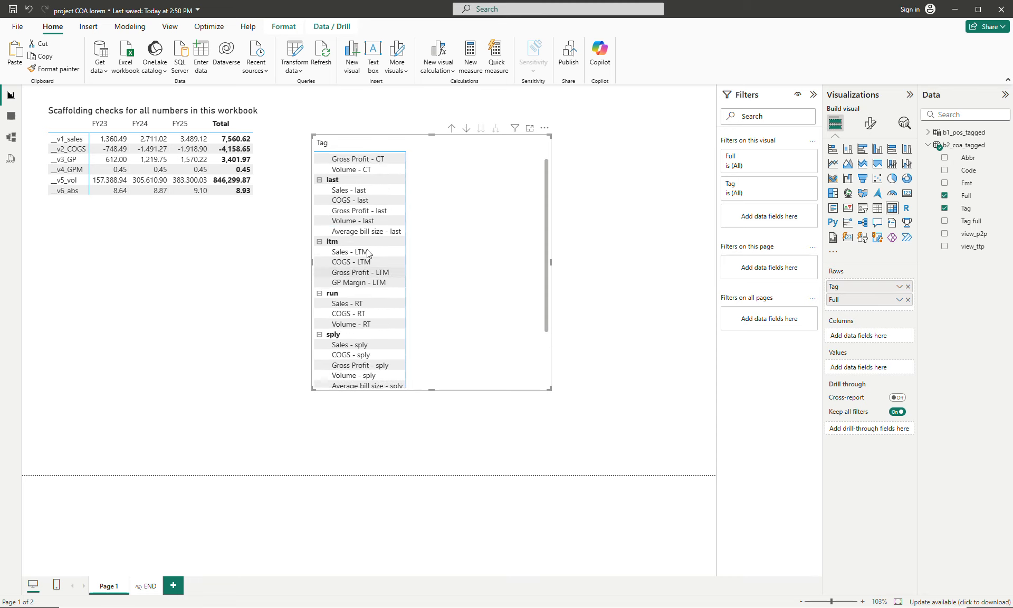
- Sort the Tag column by Tag full and collapse the formula bar covering the matrix
click(966, 208)
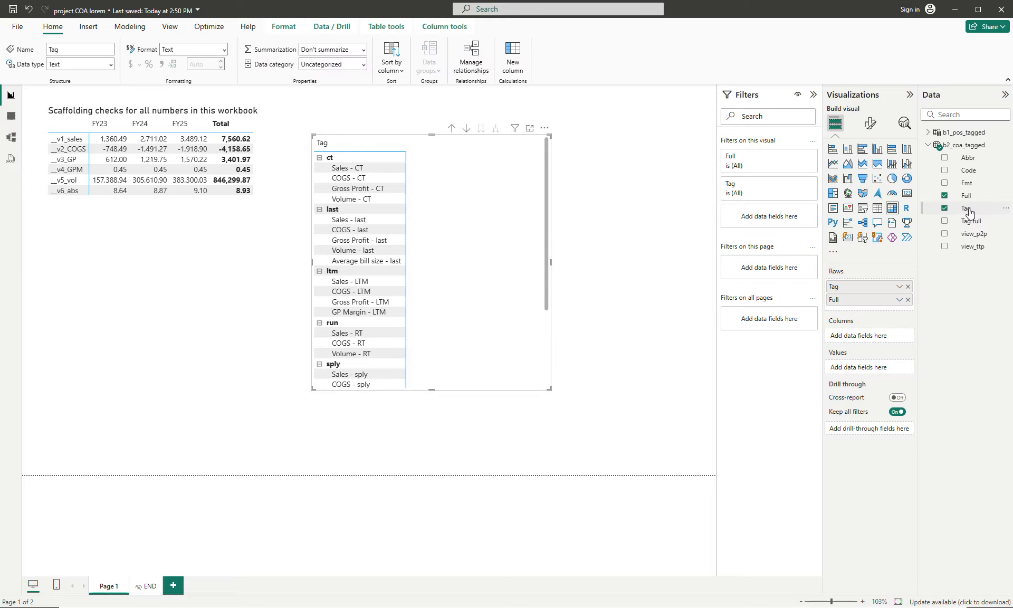
click(389, 59)
click(394, 174)
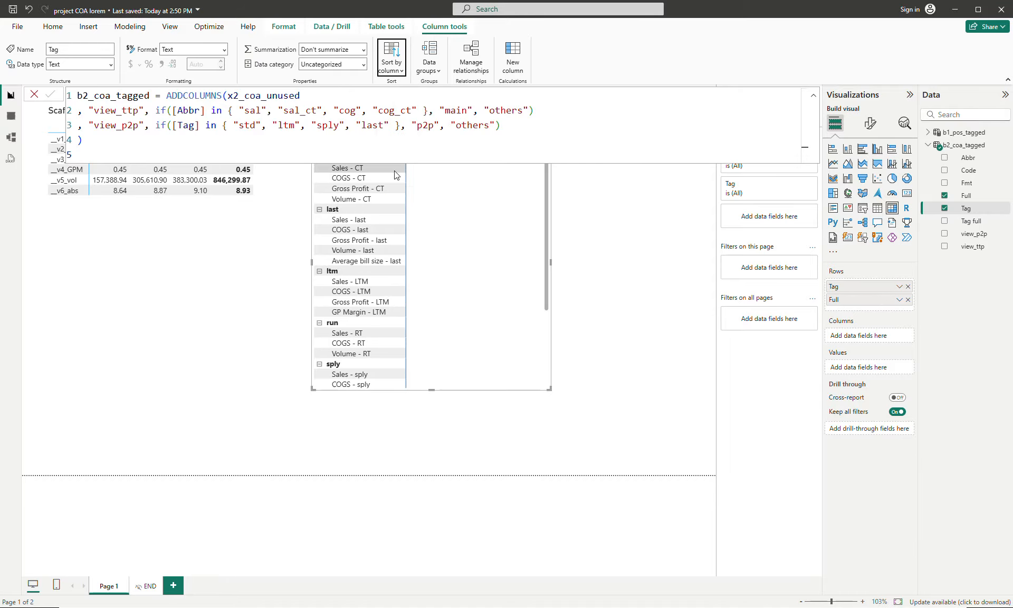
click(811, 99)
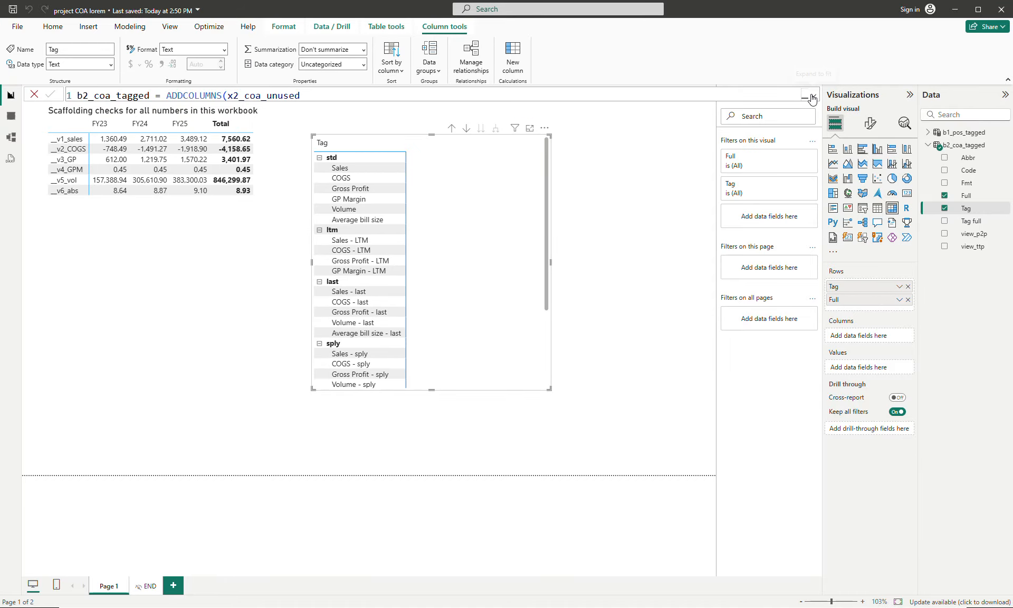
click(332, 168)
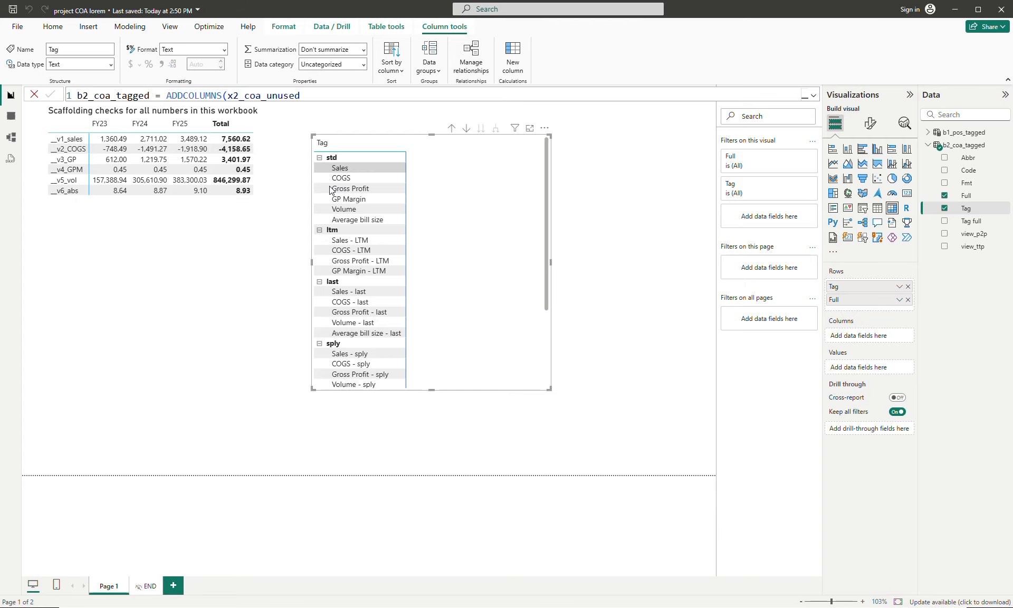
click(346, 232)
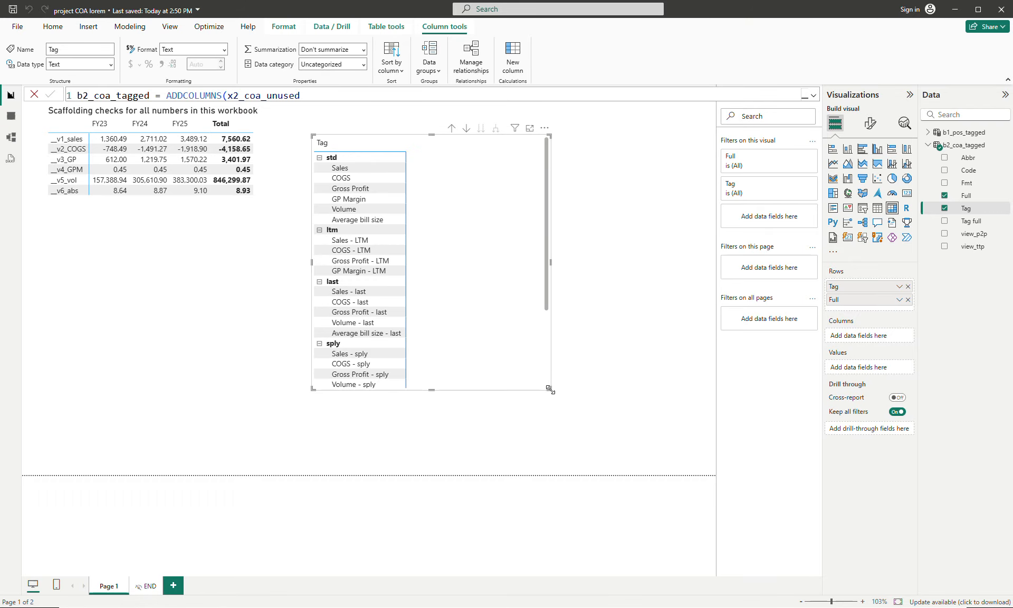
- Make the Tag and Full matrix taller and narrower, check its rows, and align it beside the scaffolding checks
drag(549, 389, 530, 455)
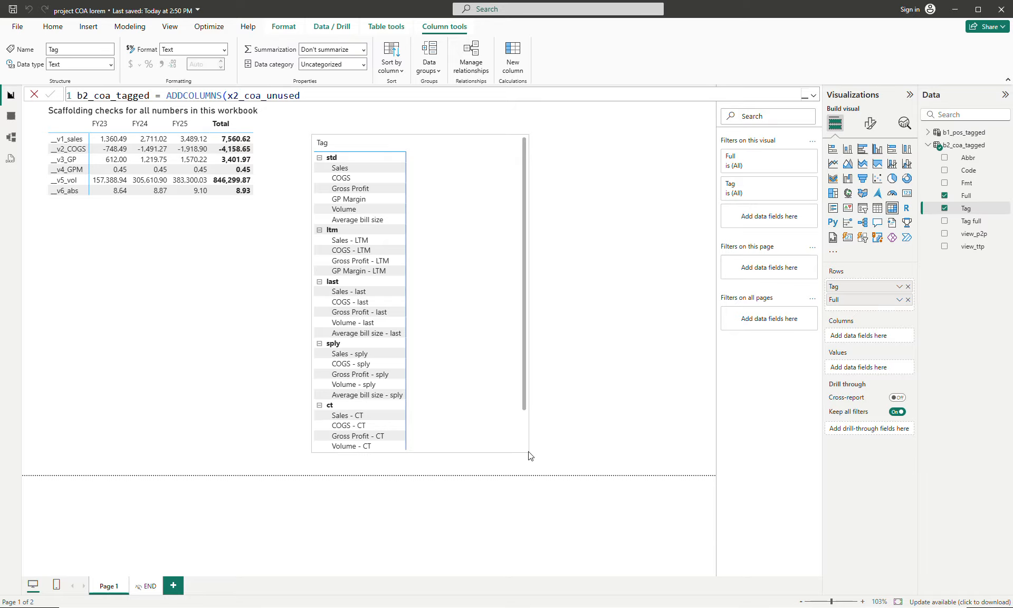
scroll(415, 369, down, 2)
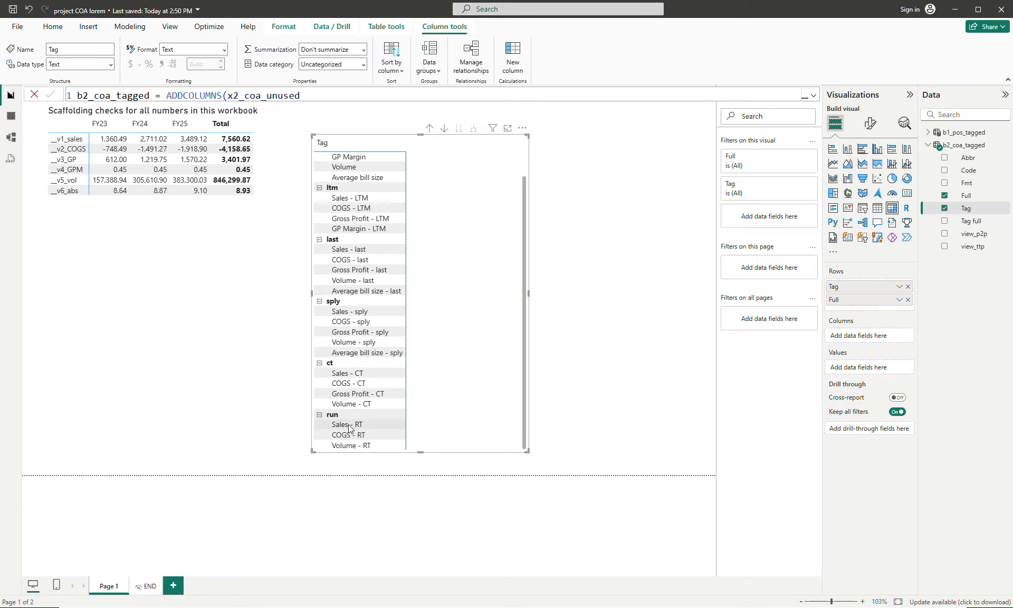
scroll(348, 427, up, 3)
drag(465, 262, 477, 249)
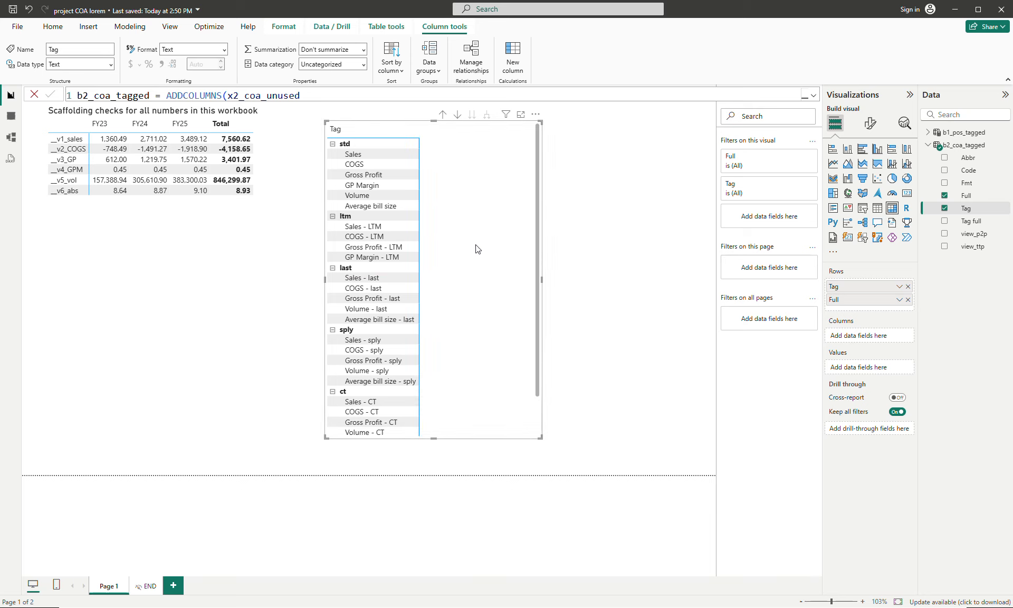
click(582, 271)
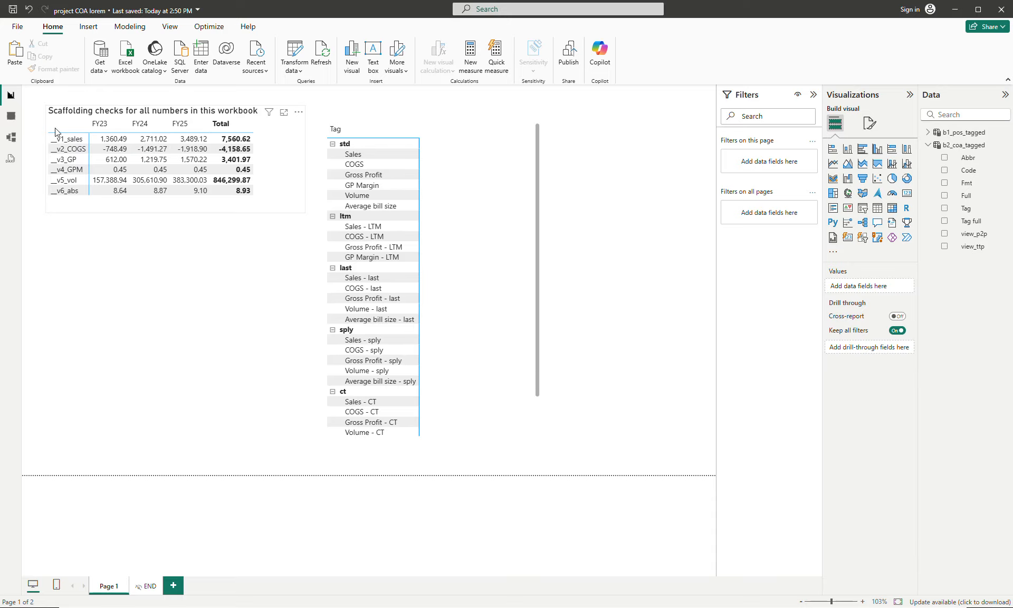
drag(487, 207, 476, 191)
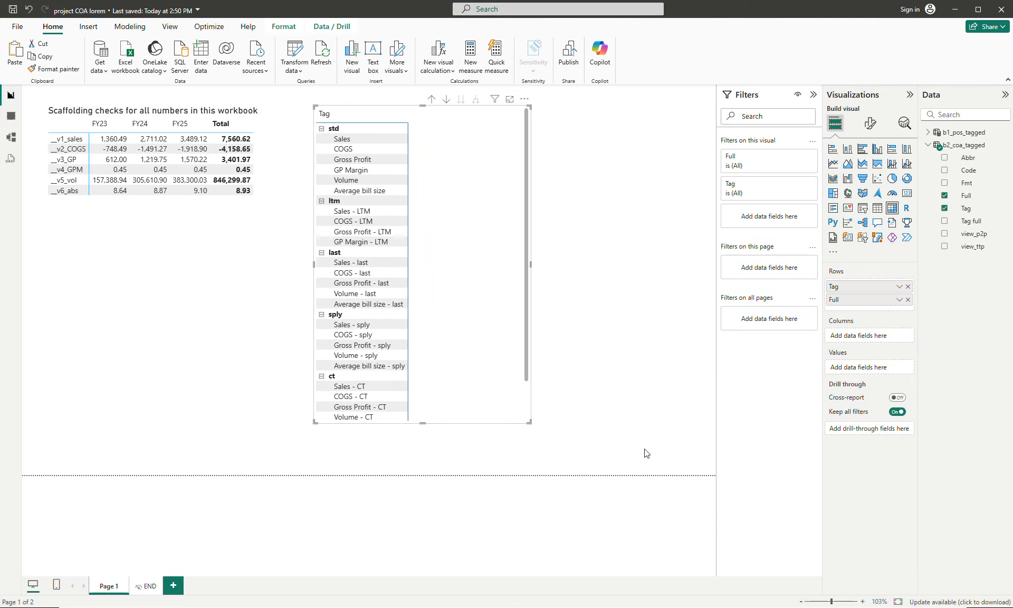
- Switch to the Google Docs project document and copy the full __m1_master expression under the elastic master measure heading
key(alt+Tab)
scroll(457, 363, down, 2)
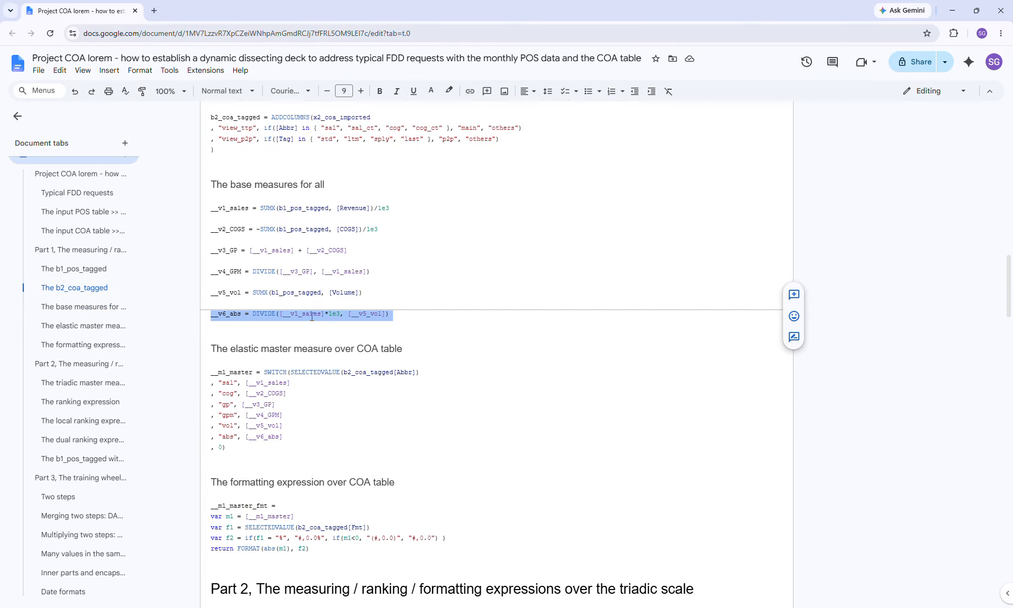
click(209, 373)
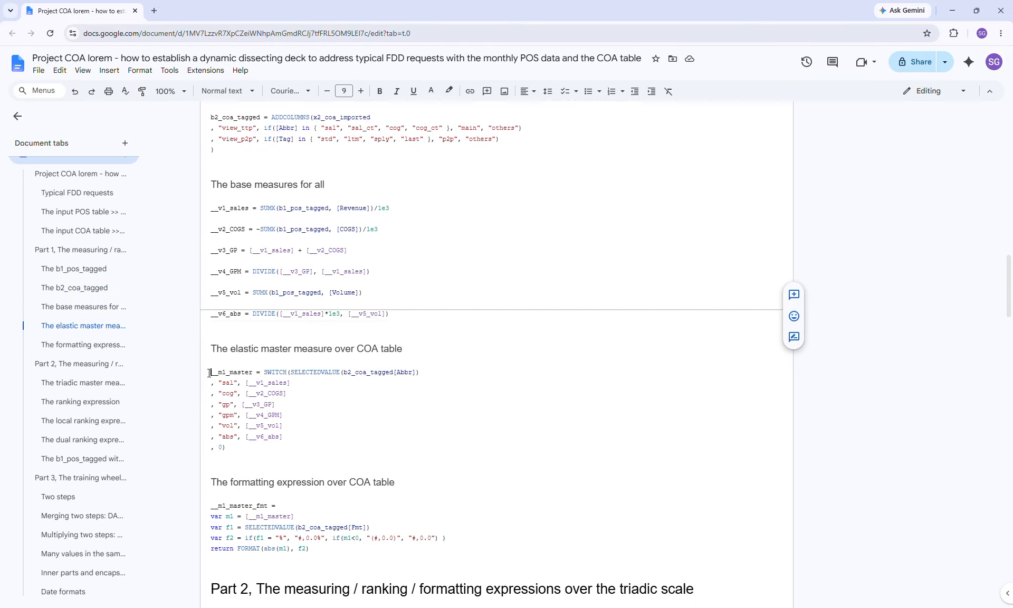
shift+click(255, 466)
key(ctrl+c)
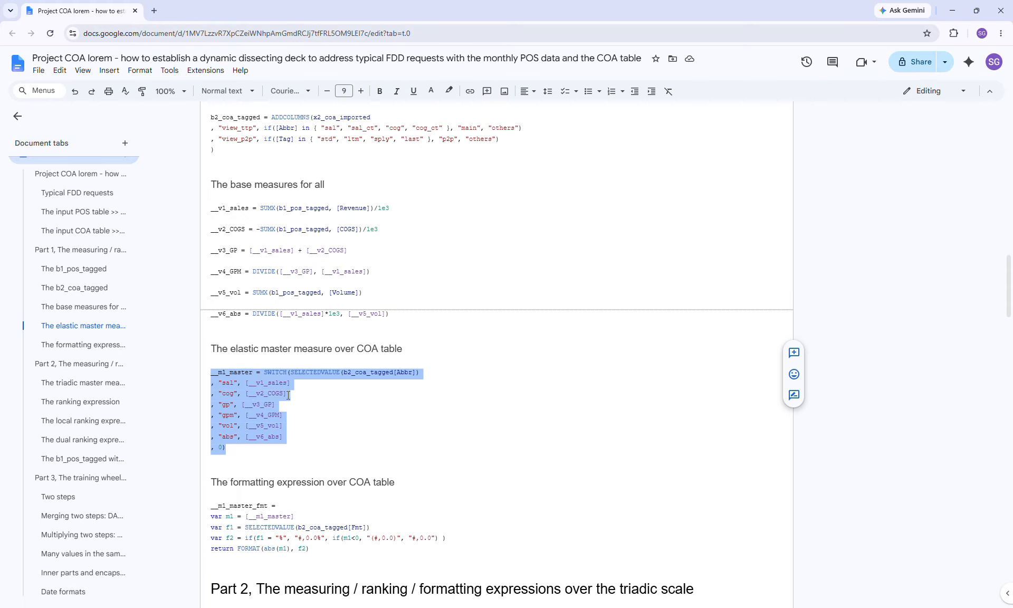
- Switch back to Power BI and create the __m1_master measure in b1_pos_tagged from the copied SWITCH expression
key(alt+Tab)
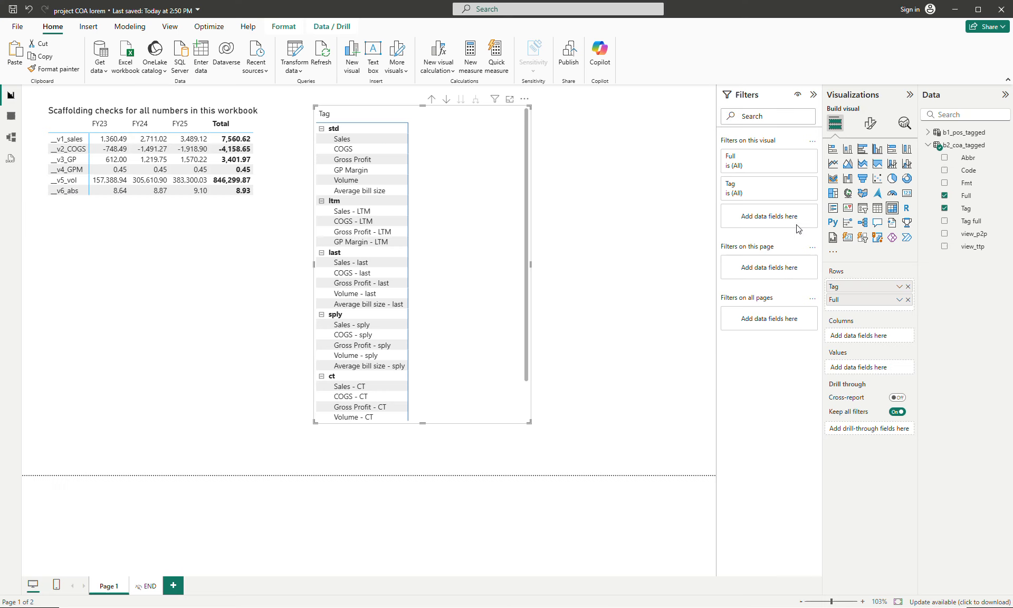
click(928, 133)
click(950, 133)
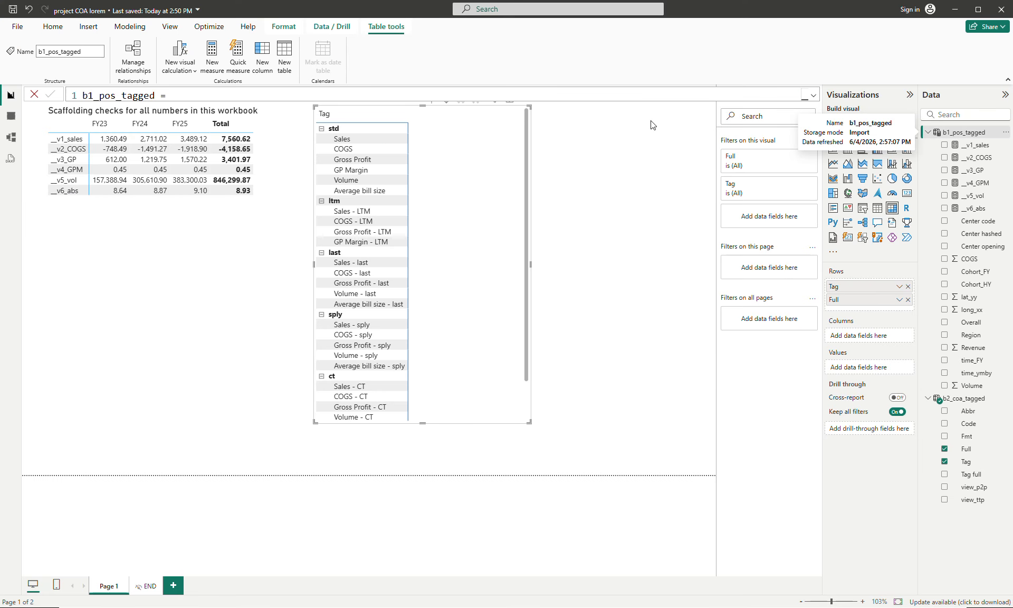
right_click(957, 133)
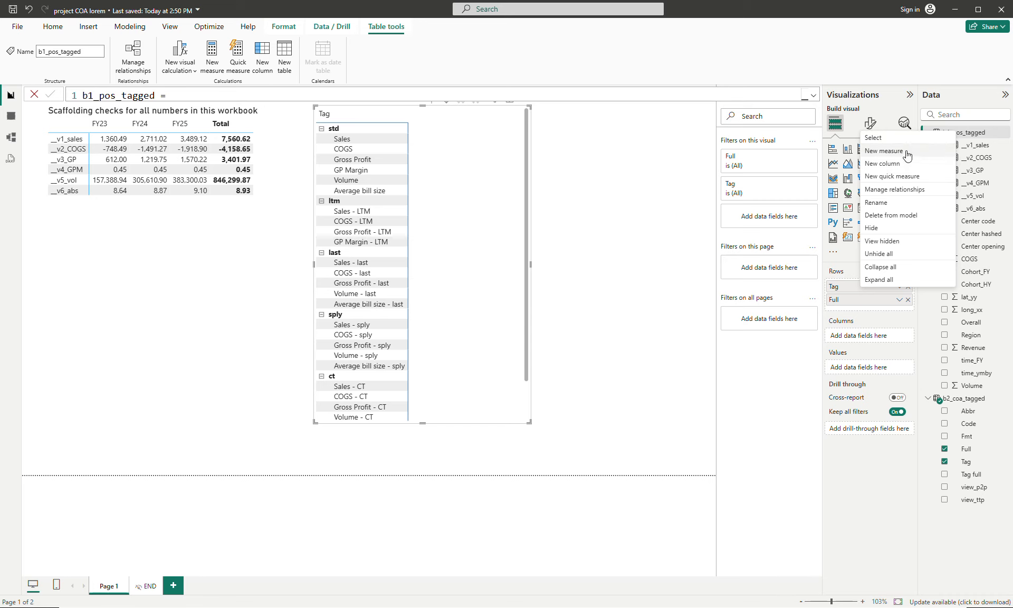
click(878, 150)
key(ctrl+a)
key(ctrl+v)
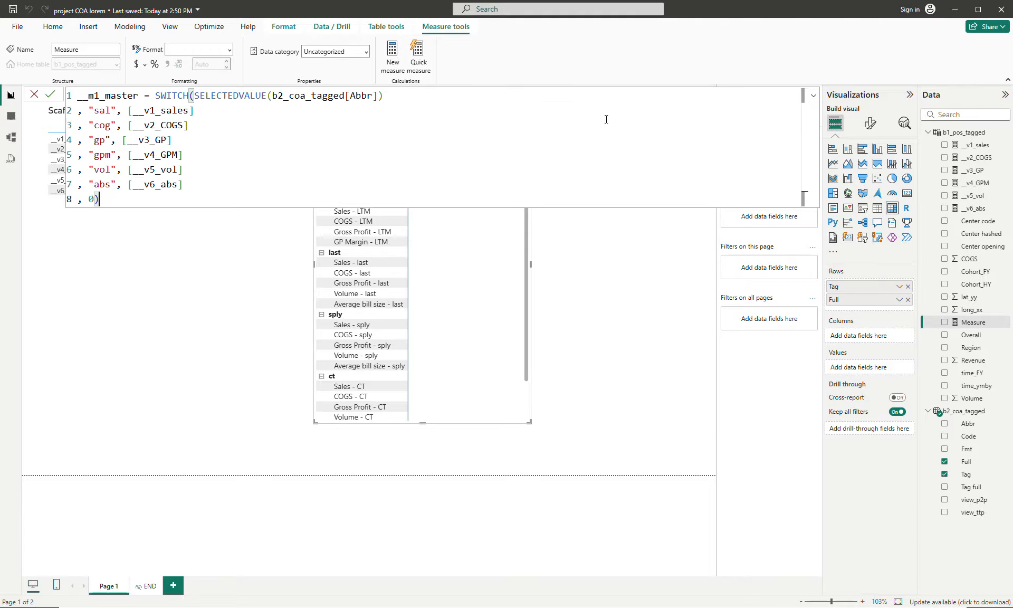
key(Return)
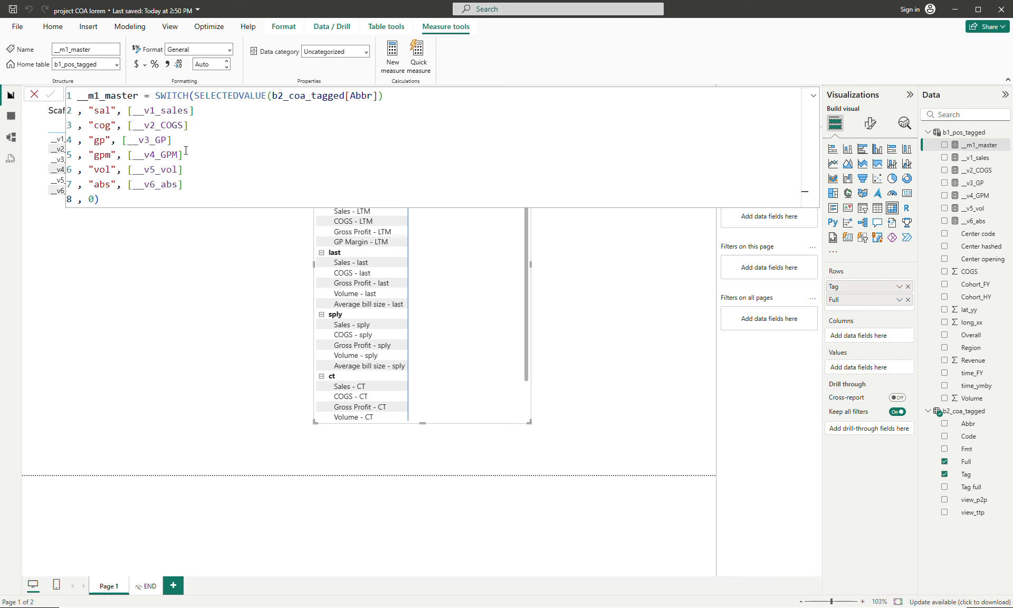
click(630, 307)
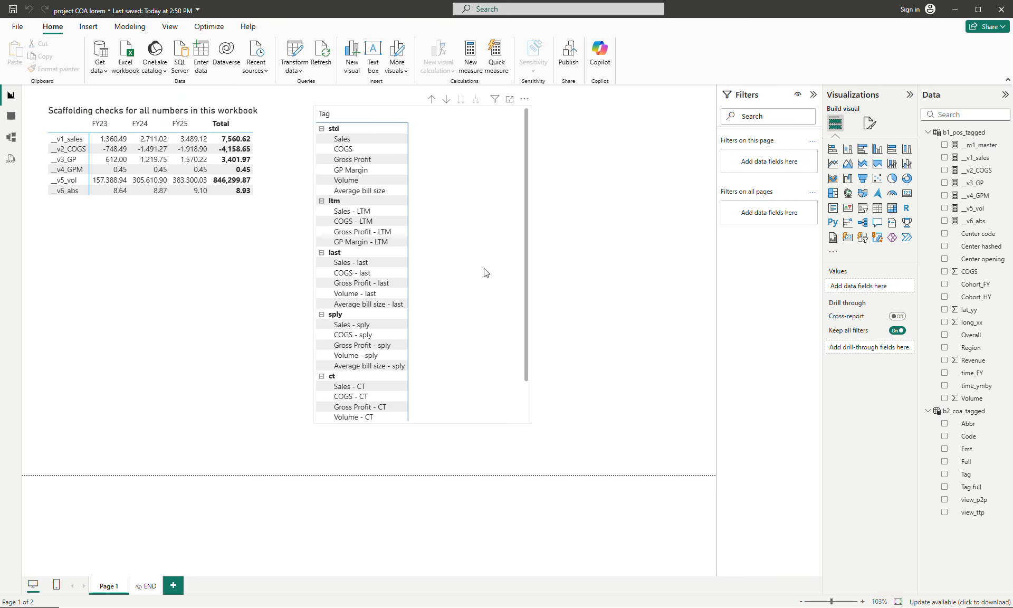
- Add __m1_master as the matrix values and time_FY as its columns, widen the matrix to fit, and review the measure's formula
mouse_move(486, 273)
mouse_down()
mouse_move(464, 271)
mouse_move(472, 271)
mouse_up()
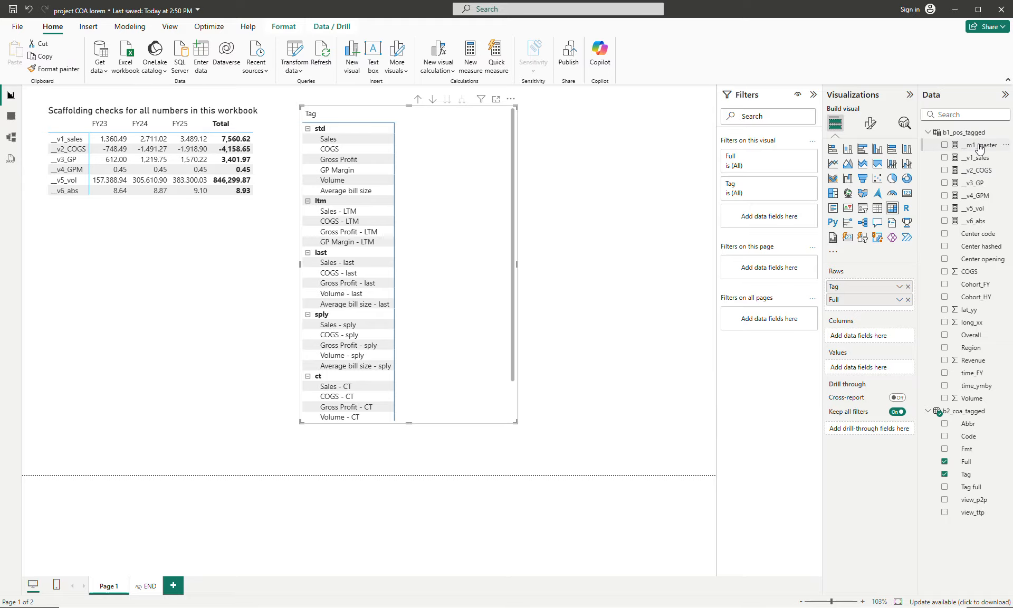
drag(980, 148, 881, 369)
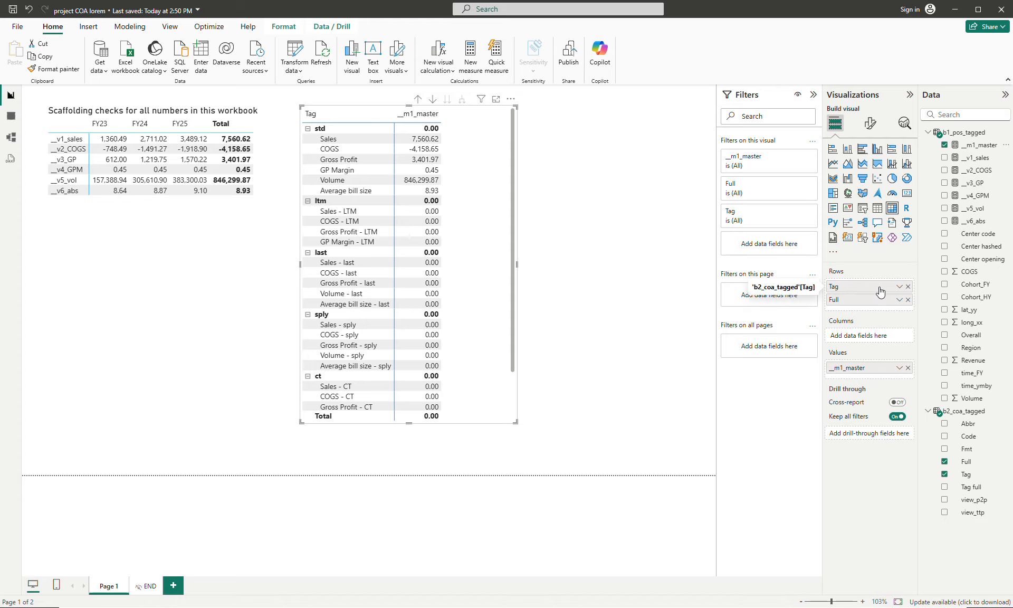
drag(972, 372, 874, 339)
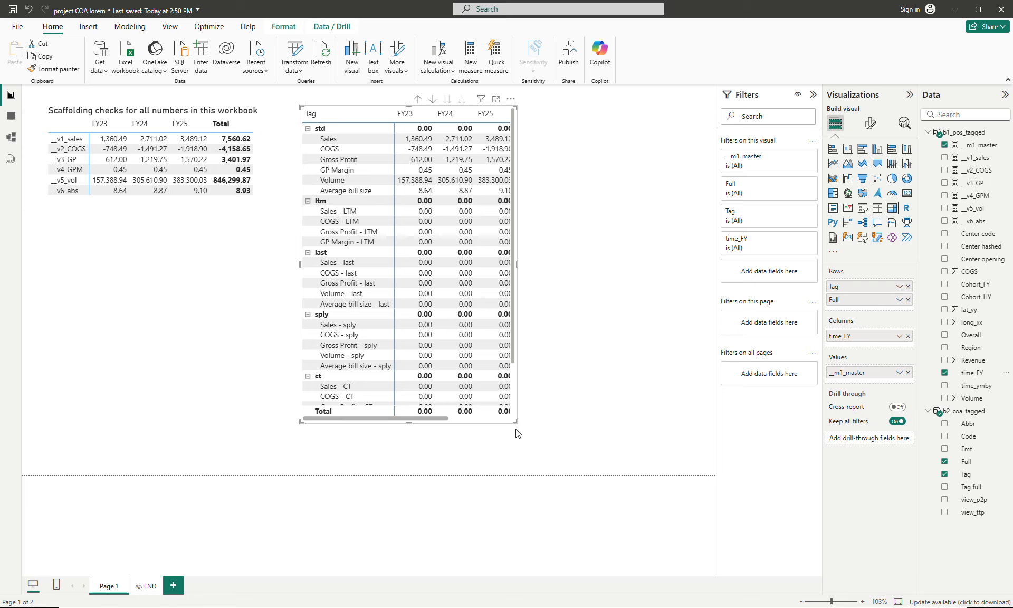
drag(515, 422, 619, 435)
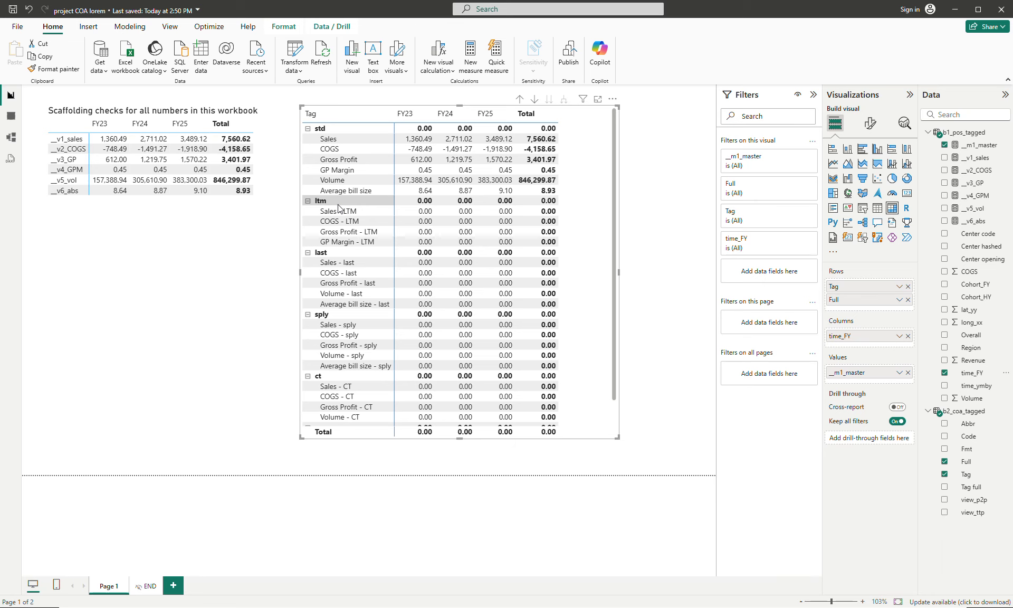
click(979, 145)
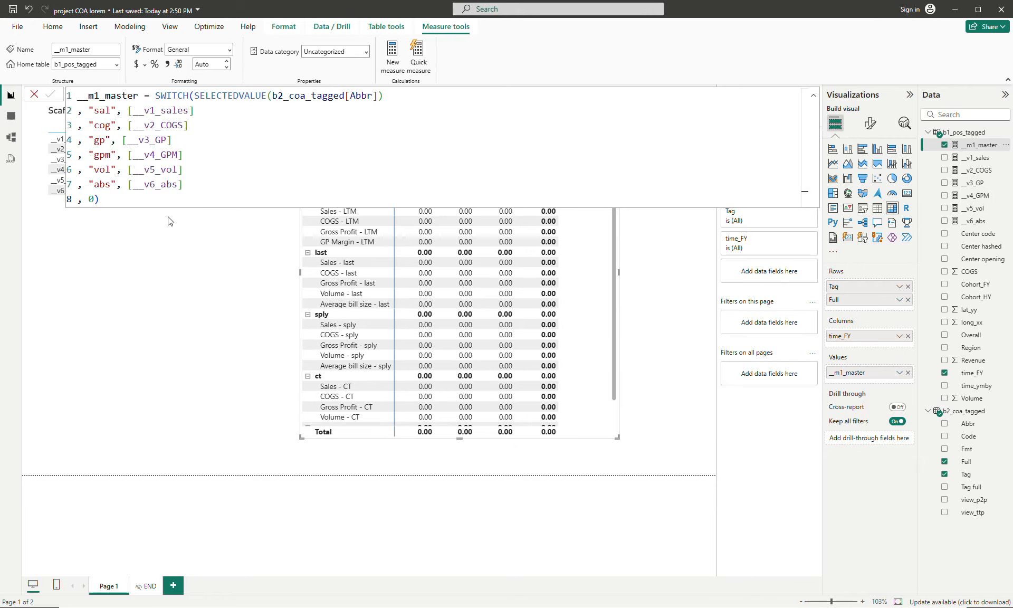
click(169, 249)
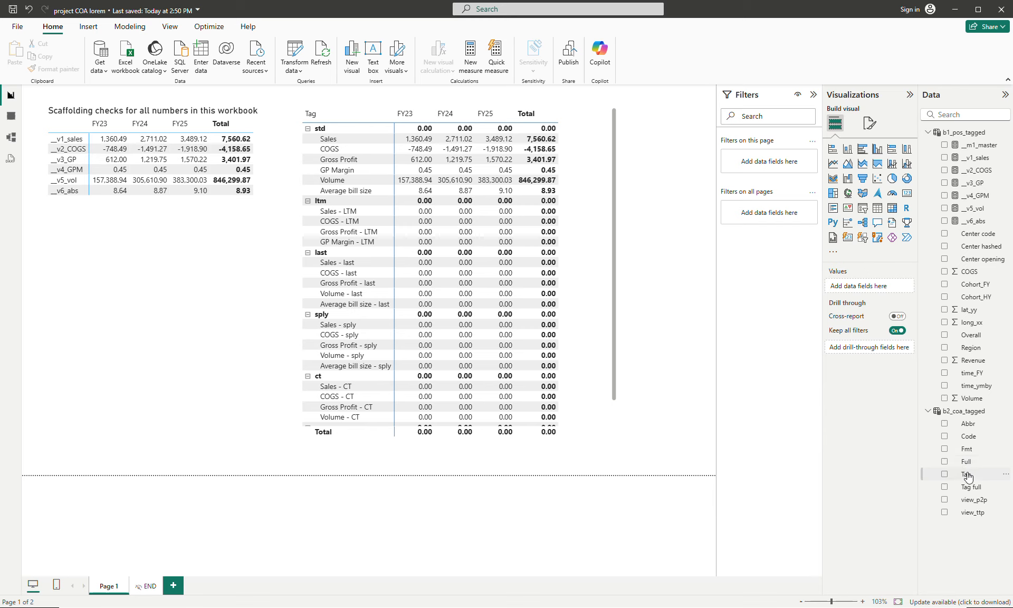
- Create a compact Tag slicer from b2_coa_tagged below the scaffolding checks and filter the page to std
drag(965, 474, 119, 259)
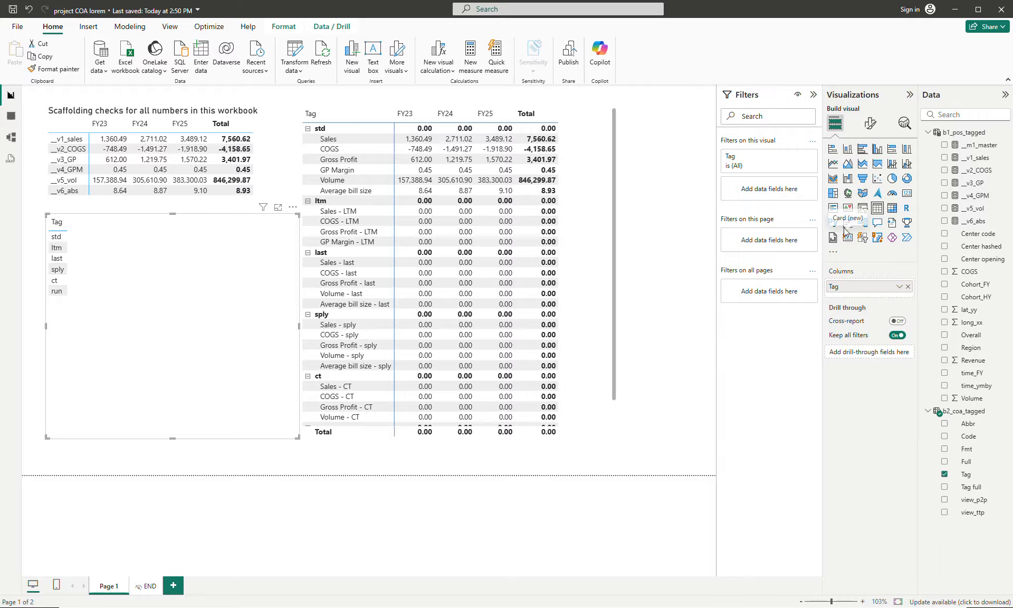
click(862, 208)
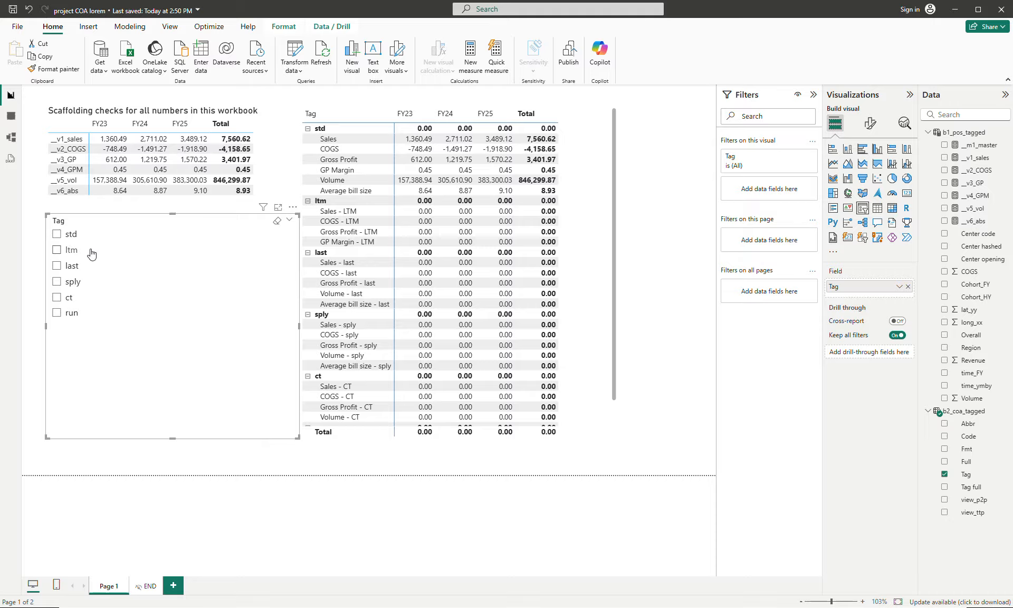
click(70, 234)
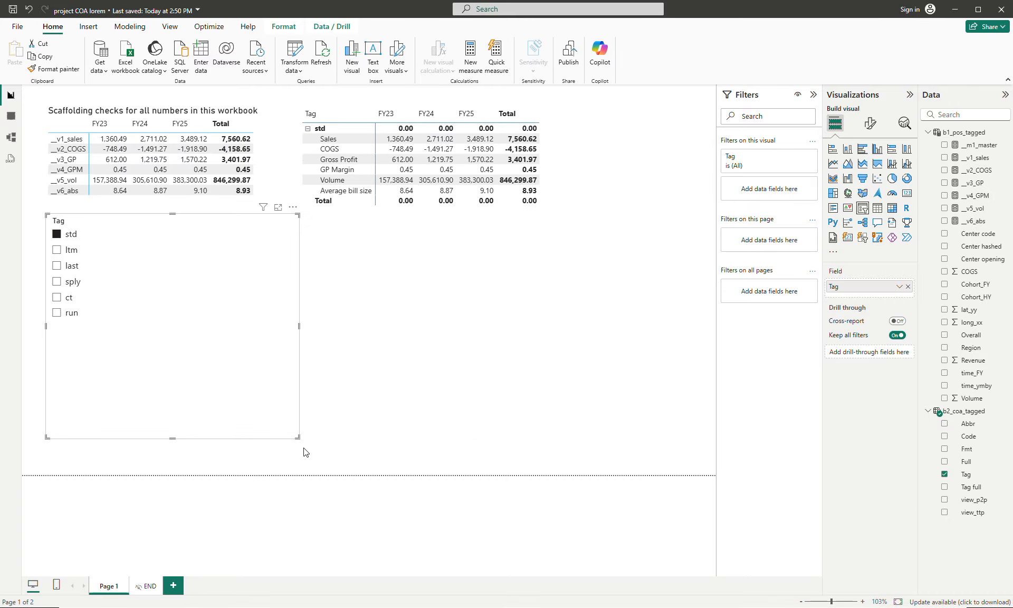
drag(294, 435, 142, 331)
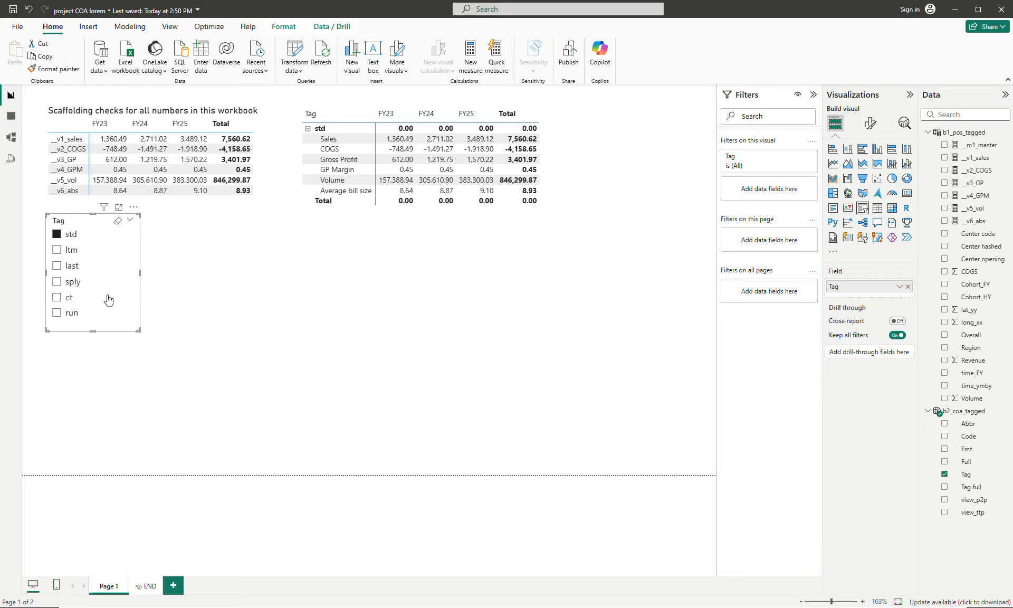
drag(108, 301, 119, 340)
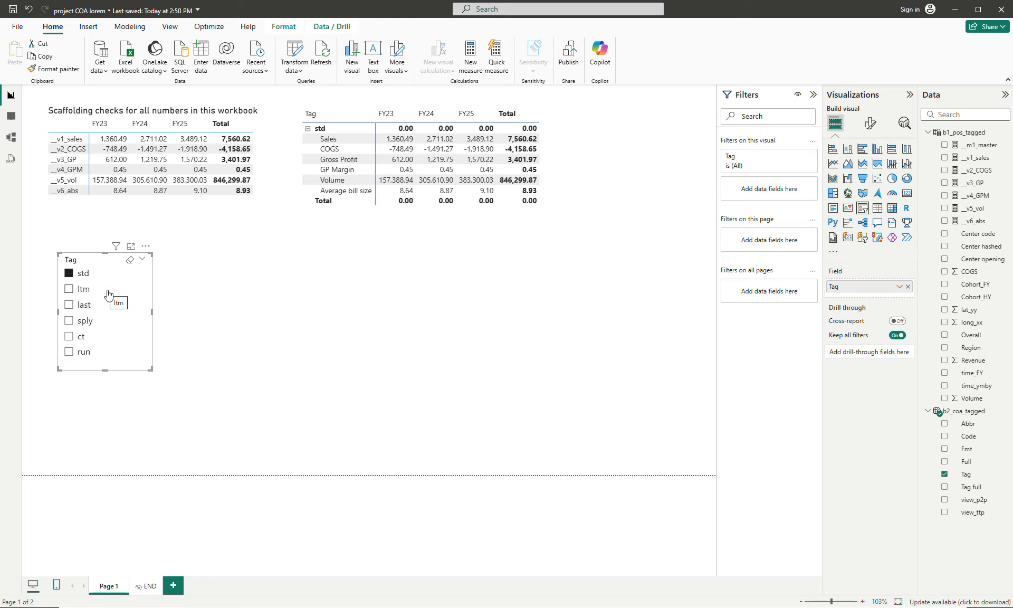
- Turn off the column and row subtotals of the matrix and shrink it to fit the std rows
click(578, 268)
click(870, 123)
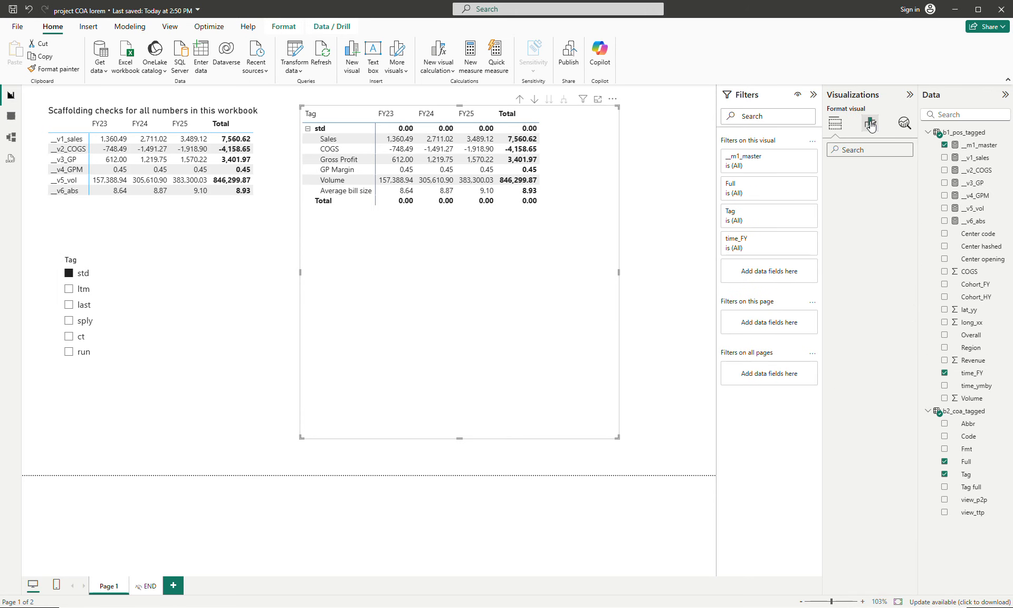
text(T)
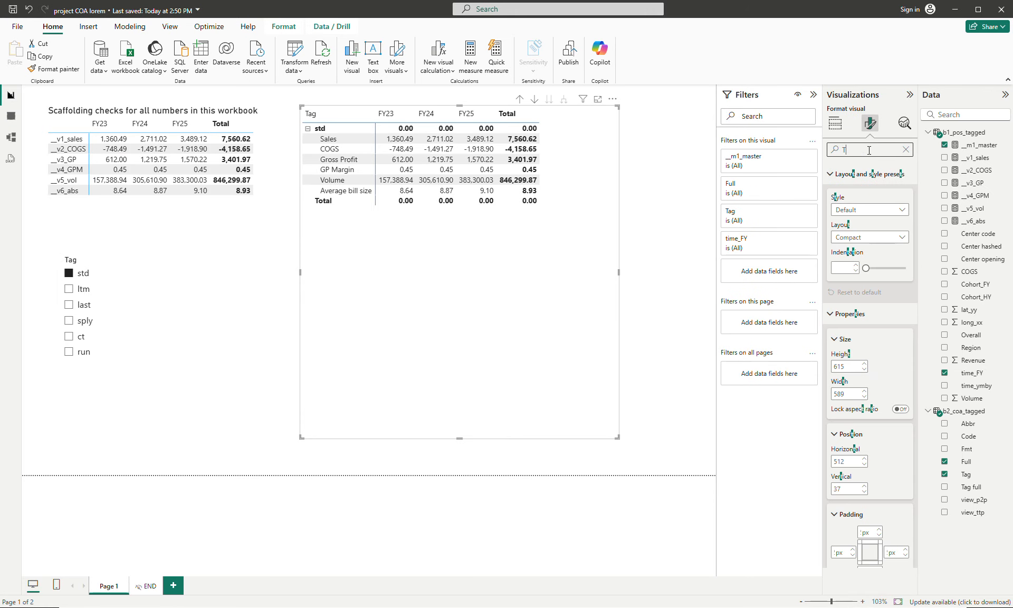
text(otal)
click(904, 174)
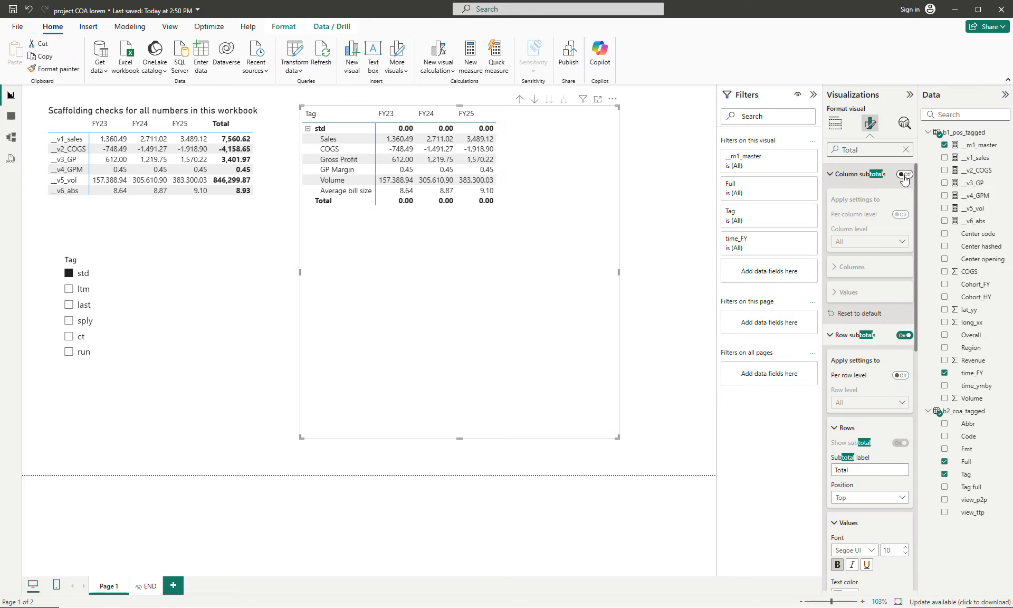
click(830, 174)
click(904, 195)
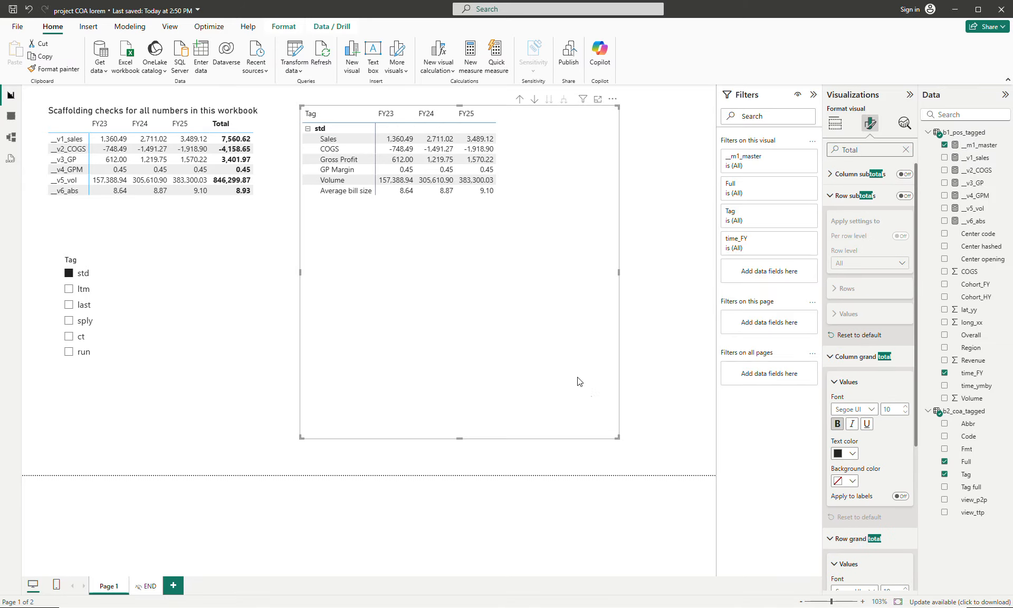
drag(613, 440, 529, 222)
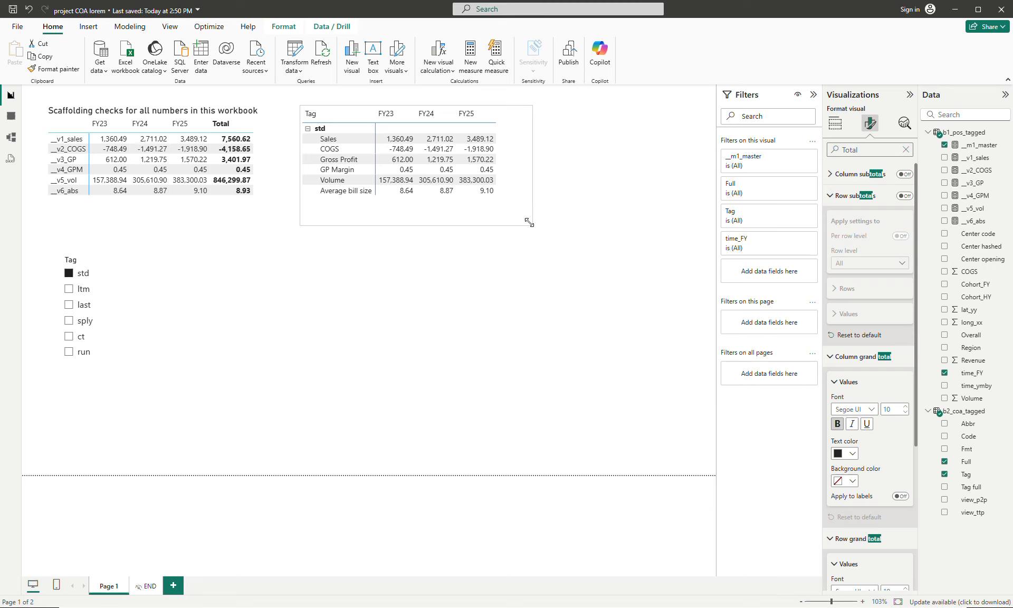
- Test the Tag slicer by adding ltm and last, making the matrix taller to fit, and return to std only
click(82, 293)
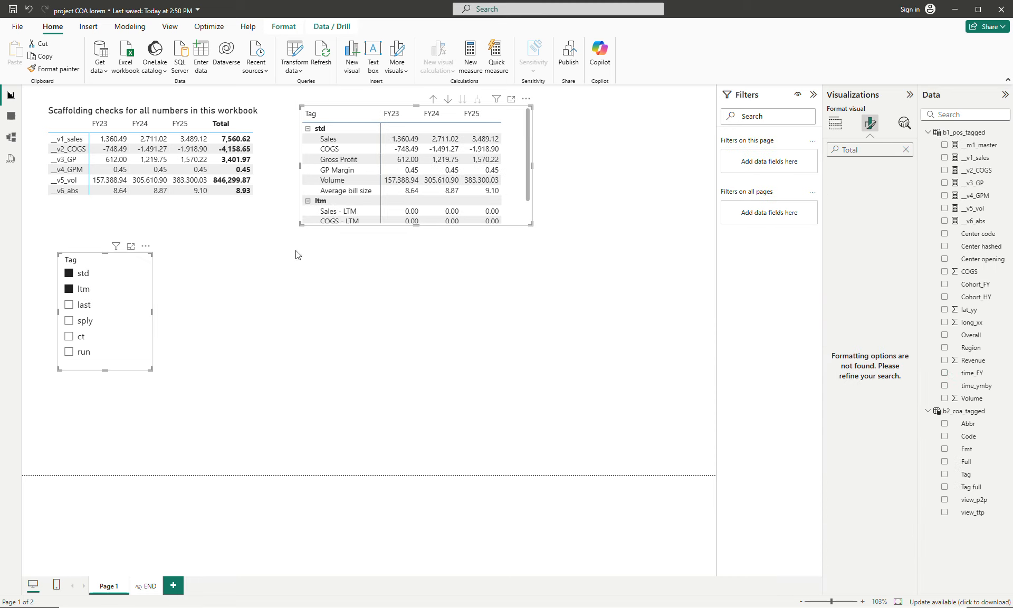
drag(530, 225, 533, 267)
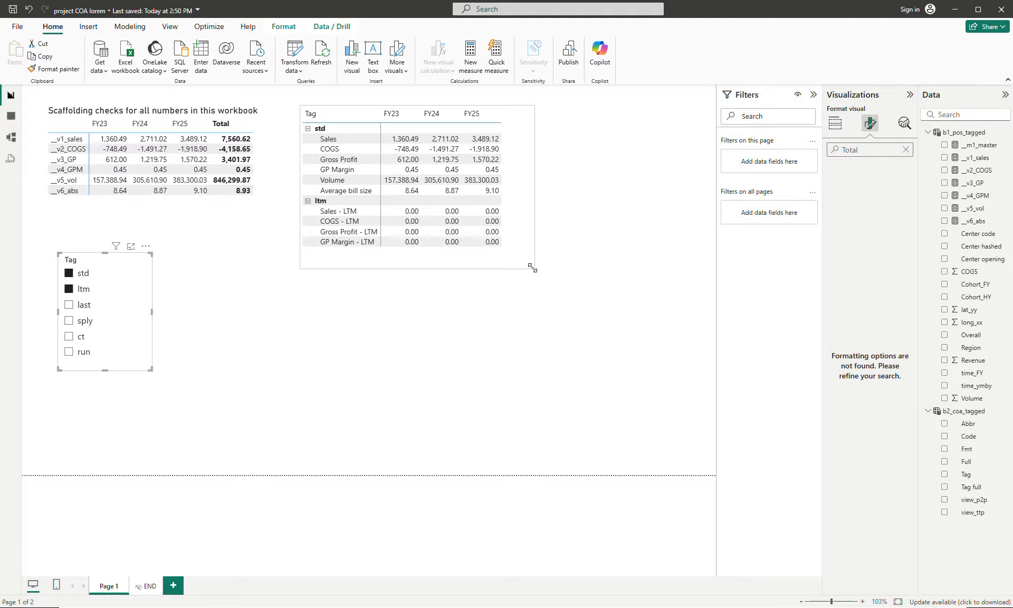
click(88, 306)
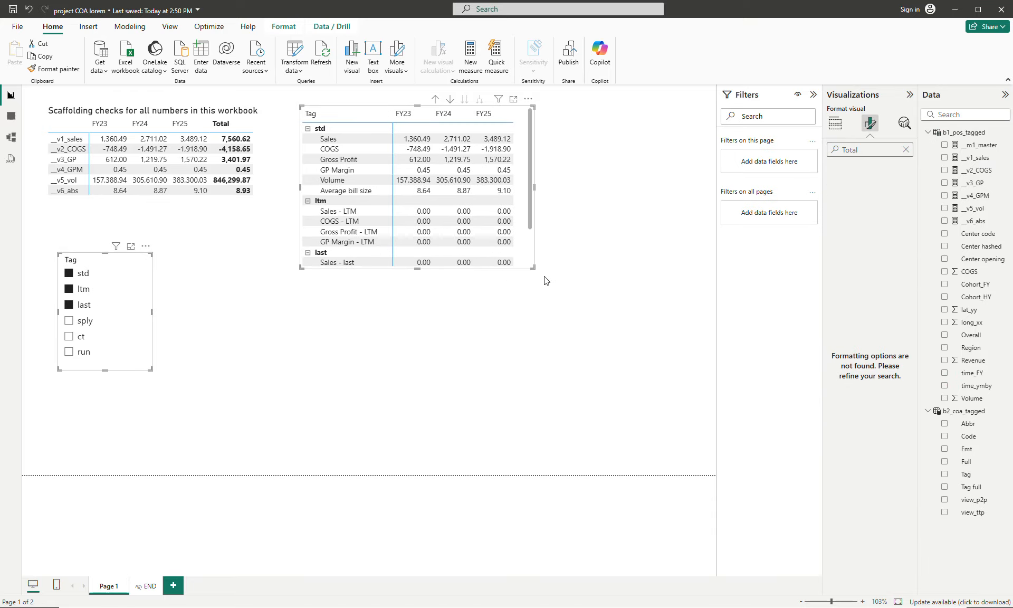
click(82, 290)
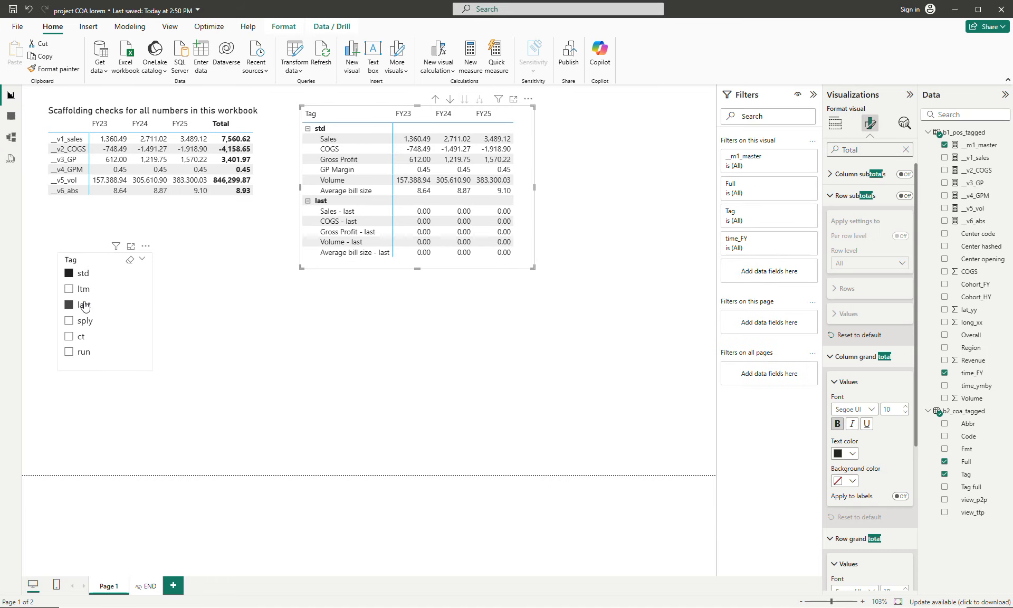
click(86, 308)
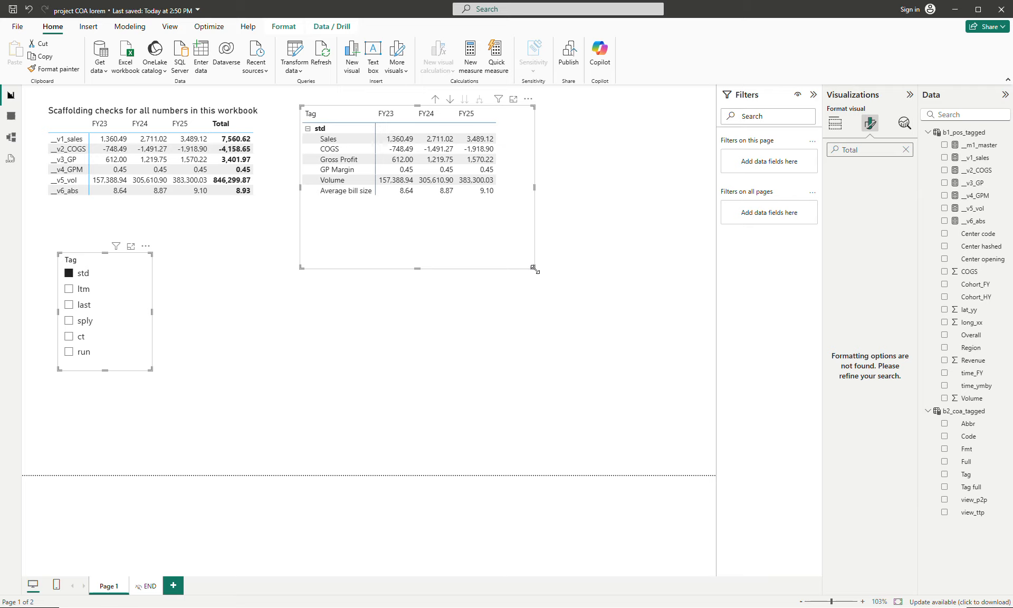
- Enlarge the chart-of-accounts matrix slightly and remove Tag from its rows, leaving only Full
mouse_move(534, 268)
mouse_down()
mouse_move(533, 254)
mouse_move(541, 283)
mouse_up()
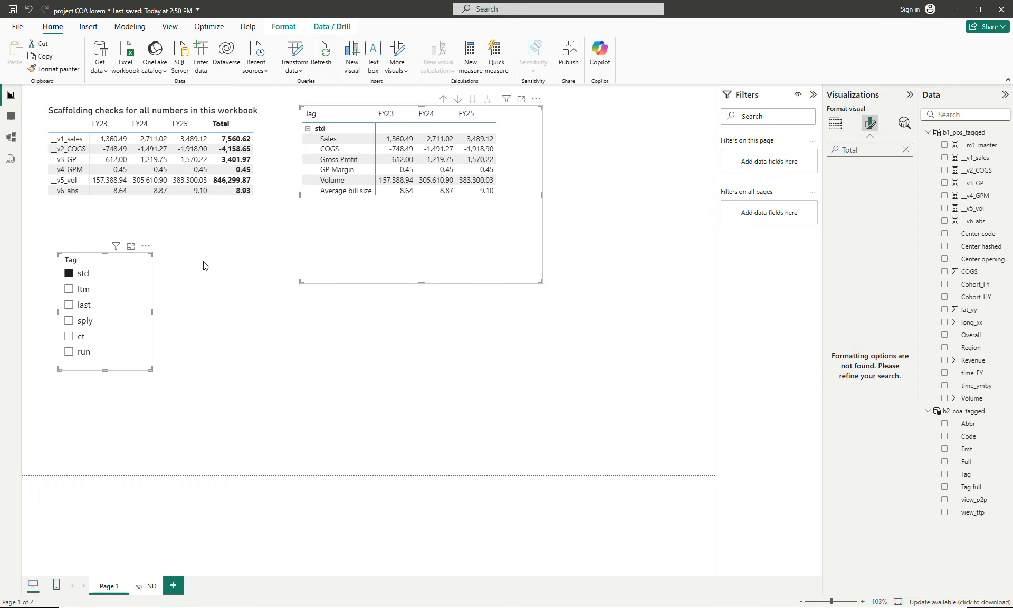
click(532, 222)
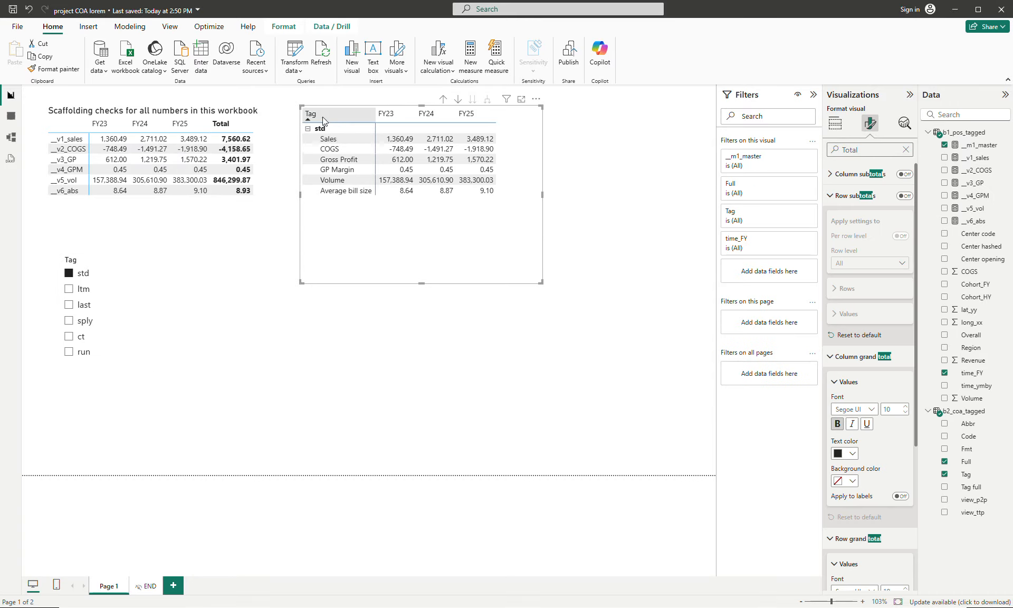
click(835, 123)
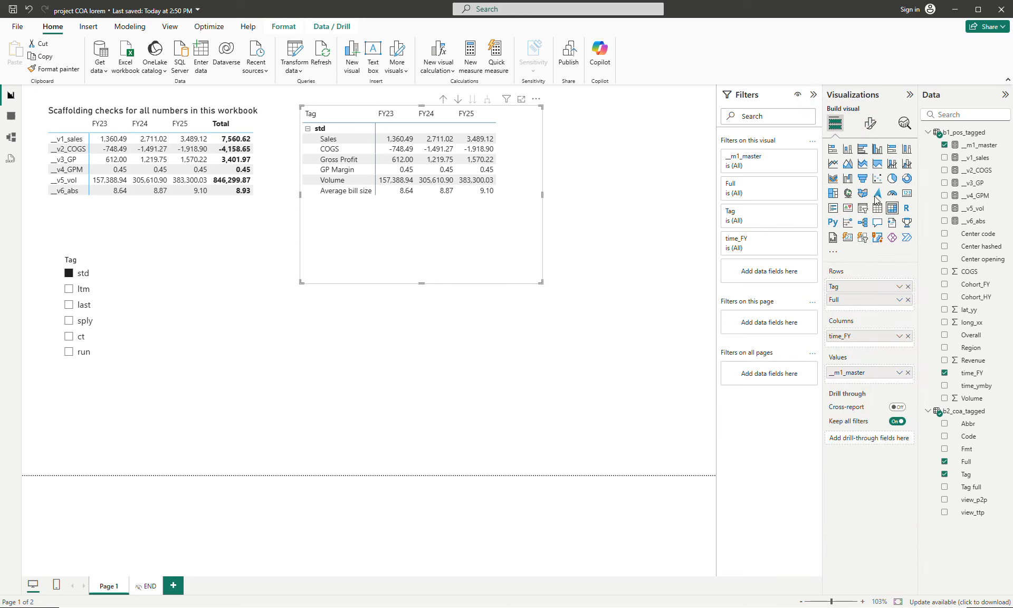
click(908, 286)
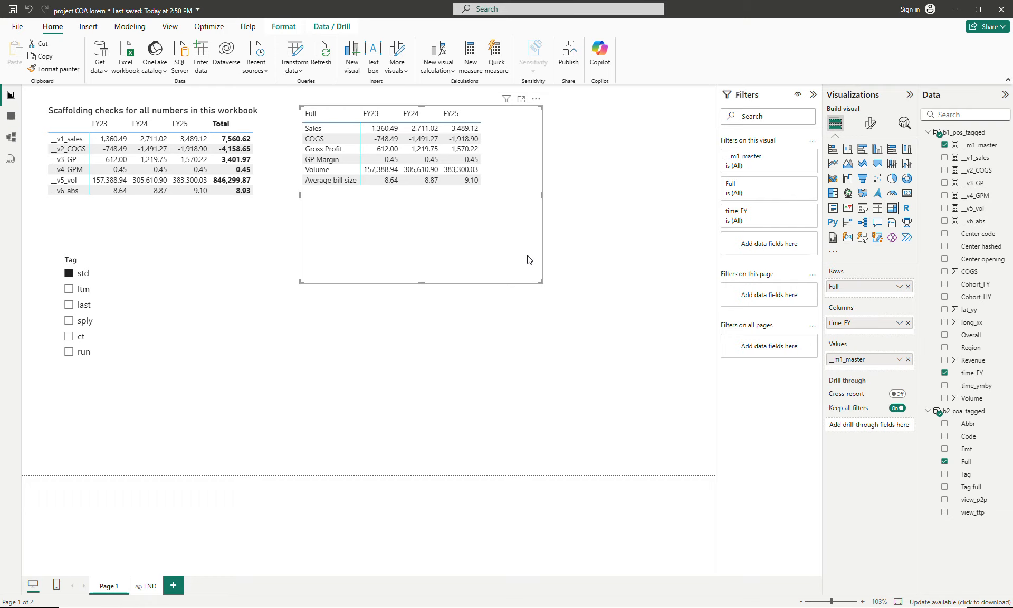
- Switch to the project's Google Docs document, copy the __m1_master_fmt expression over the COA table, and return to Power BI
click(530, 580)
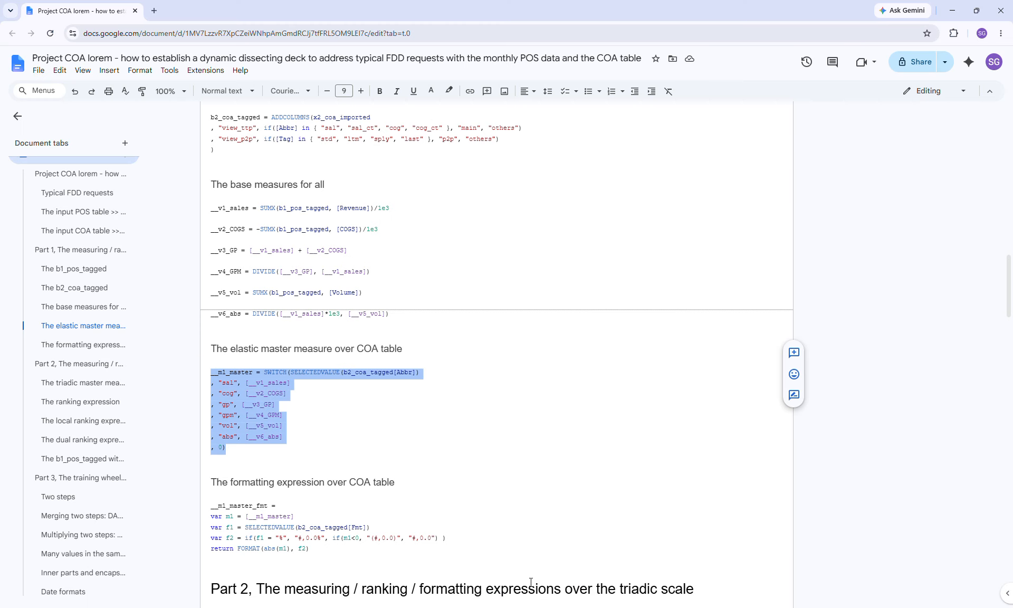
scroll(465, 409, down, 2)
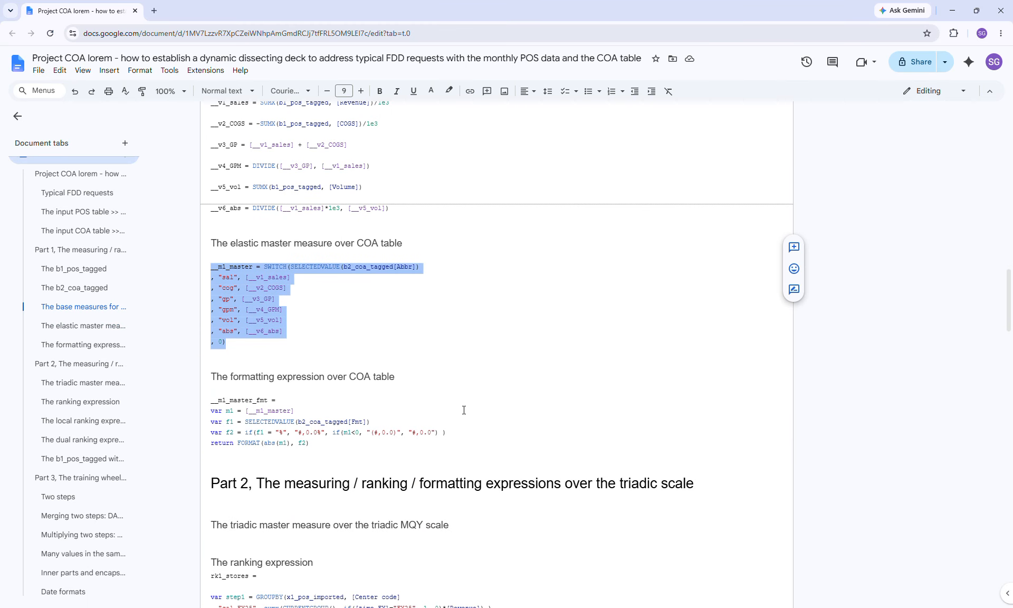
click(208, 398)
shift+click(352, 449)
key(ctrl+c)
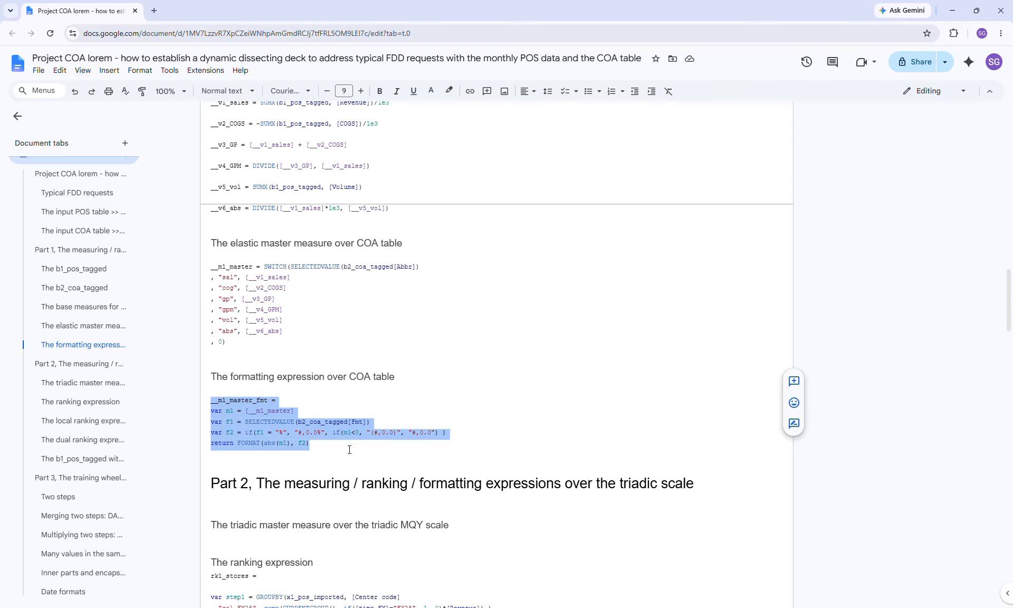
key(alt+Tab)
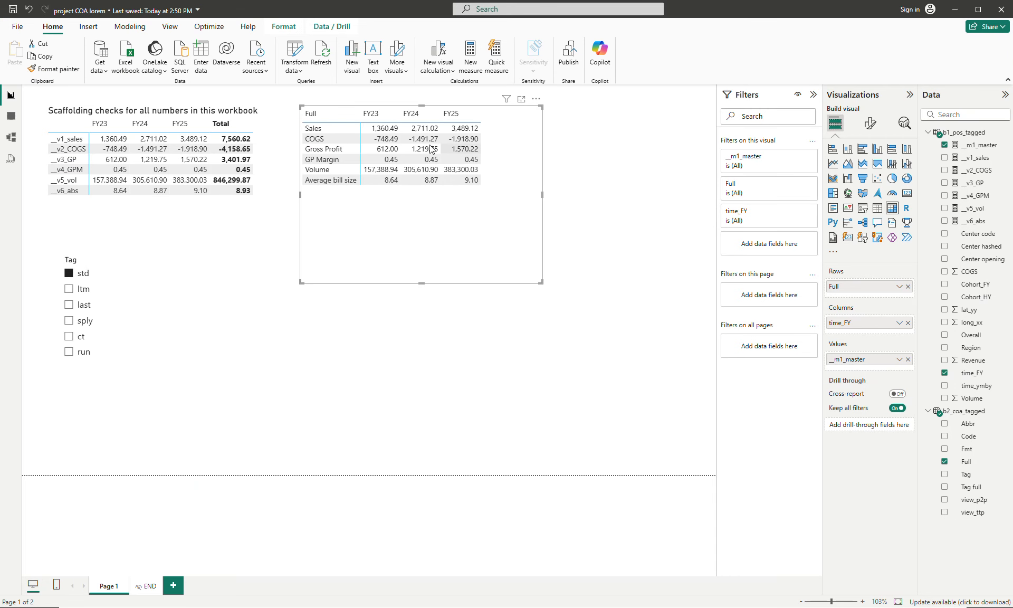
- Create the measure __m1_master_fmt in the b1_pos_tagged table from the copied formatting expression
click(961, 134)
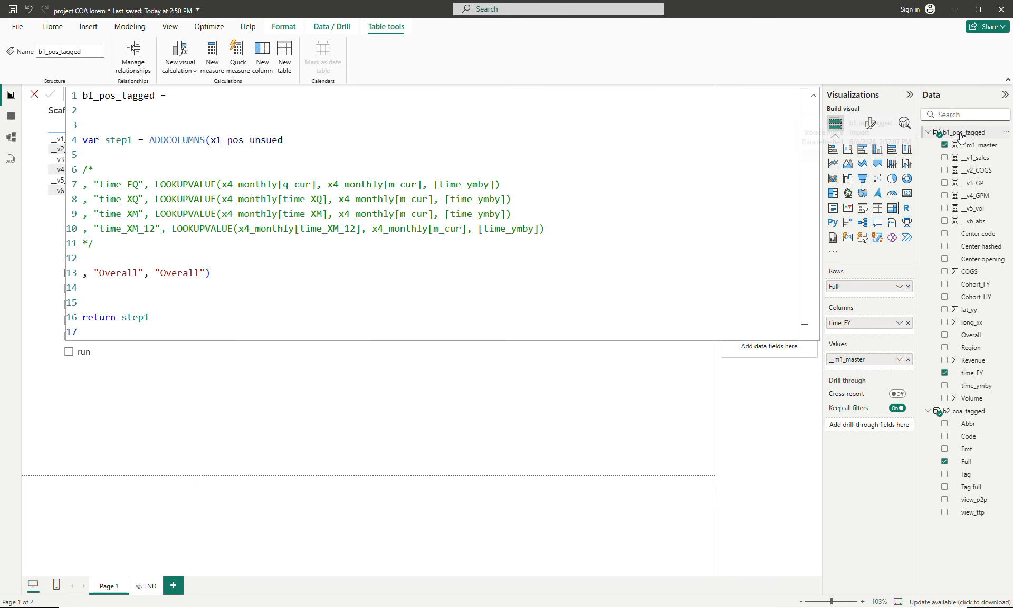
click(214, 57)
key(ctrl+a)
key(ctrl+v)
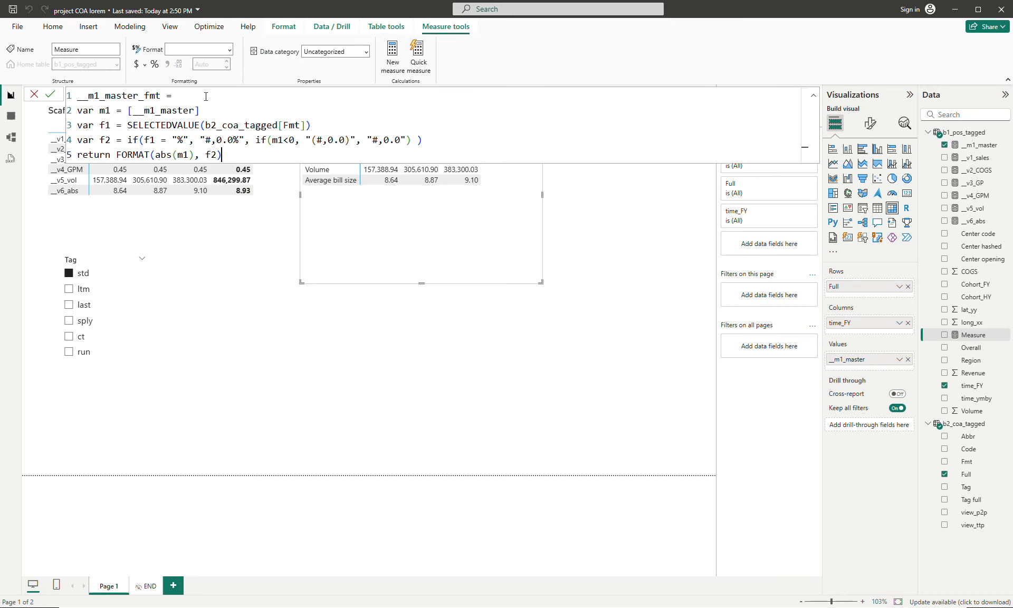
key(Return)
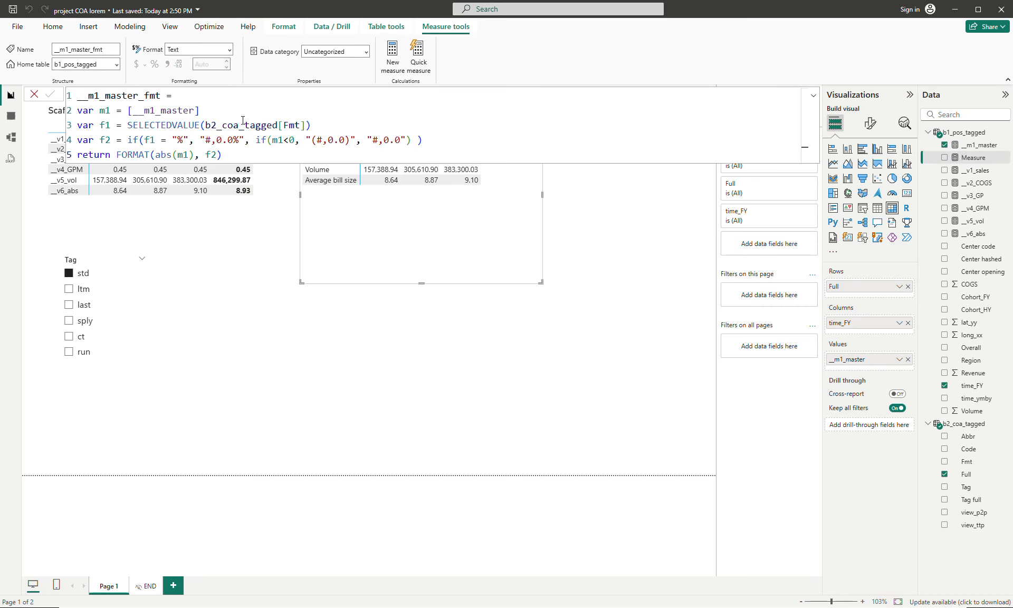
click(455, 358)
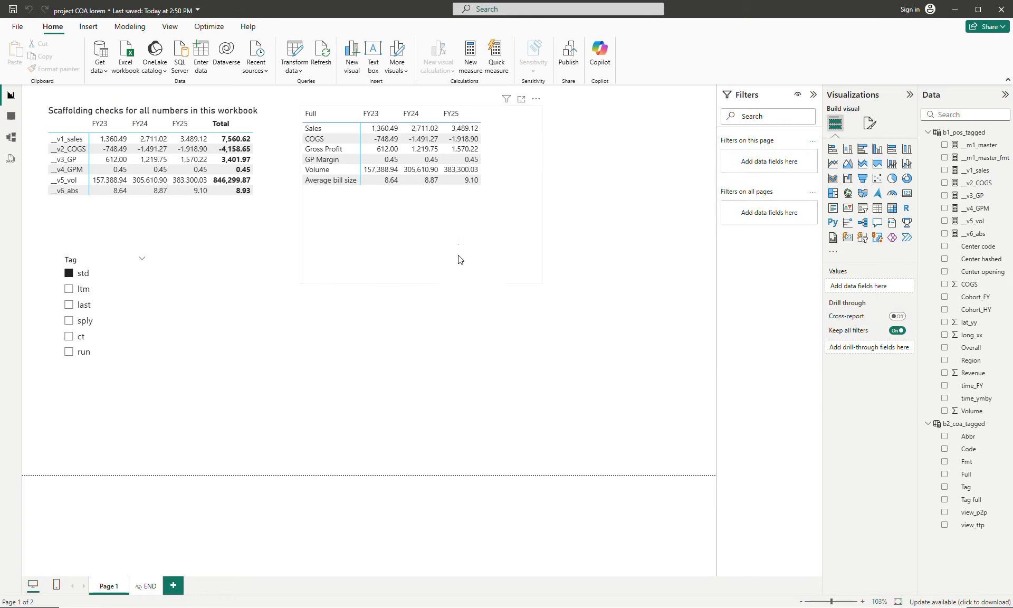
- Shrink the matrix, duplicate it below the original with __m1_master_fmt as its values, and trim the copy to fit its rows
click(531, 279)
drag(541, 281, 489, 328)
key(ctrl+c)
key(ctrl+v)
drag(979, 157, 715, 377)
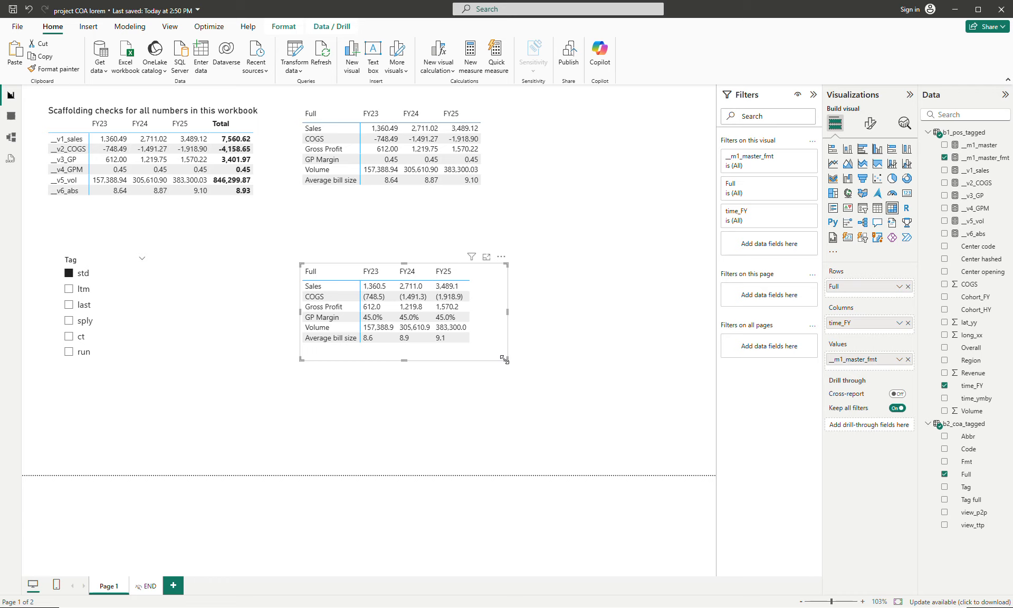
drag(505, 360, 491, 349)
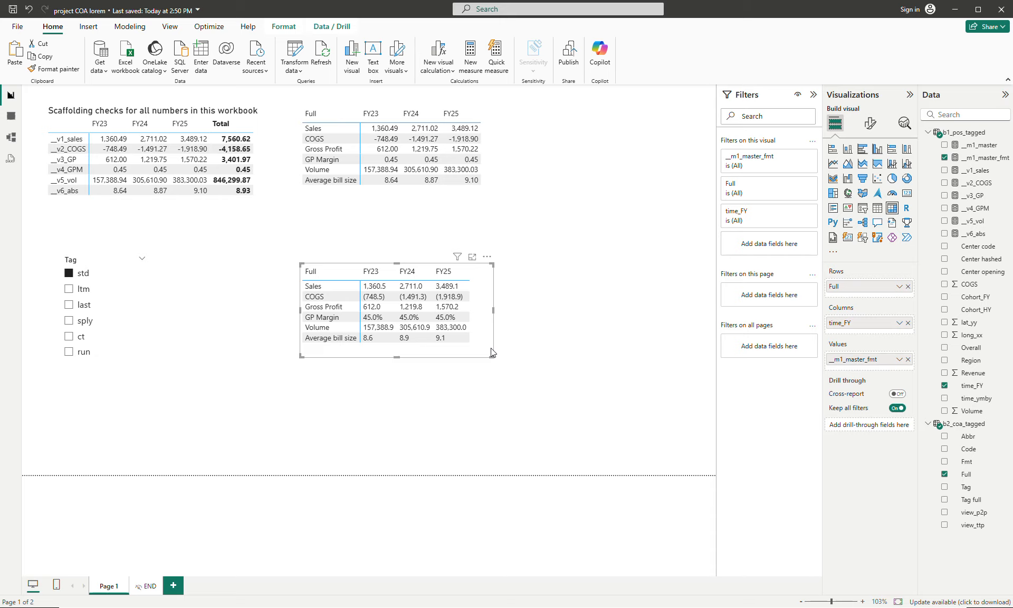
- Compare the __m1_master and __m1_master_fmt matrices, switching the Tag slicer between std and ltm and returning it to std
click(491, 172)
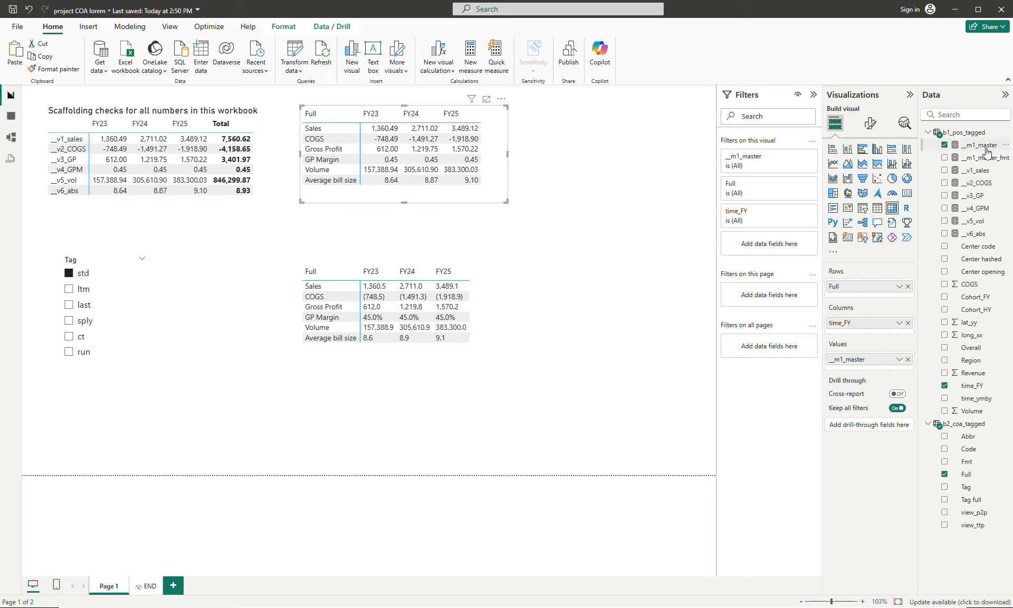
click(478, 354)
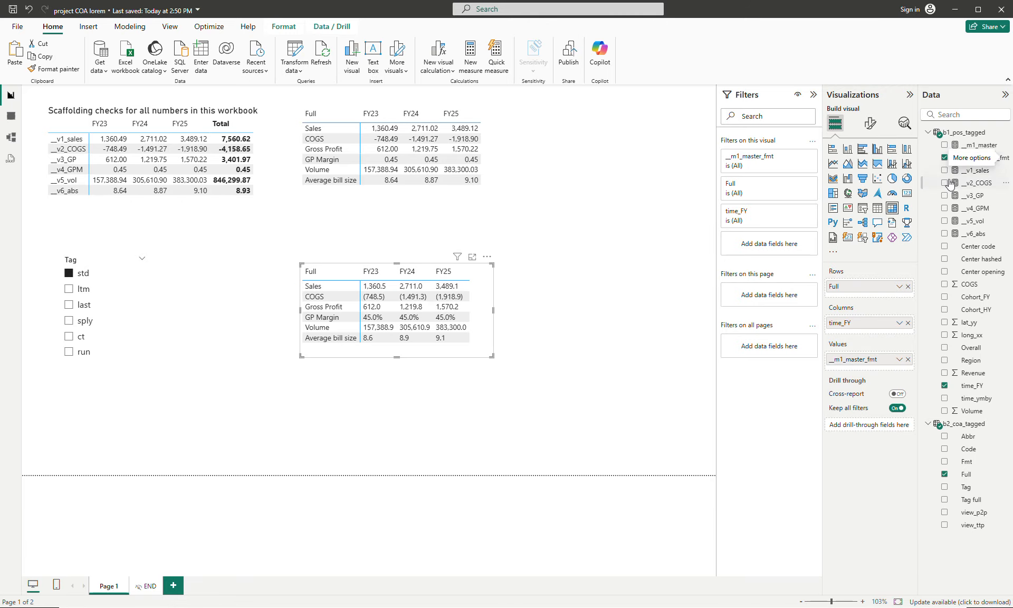
click(570, 263)
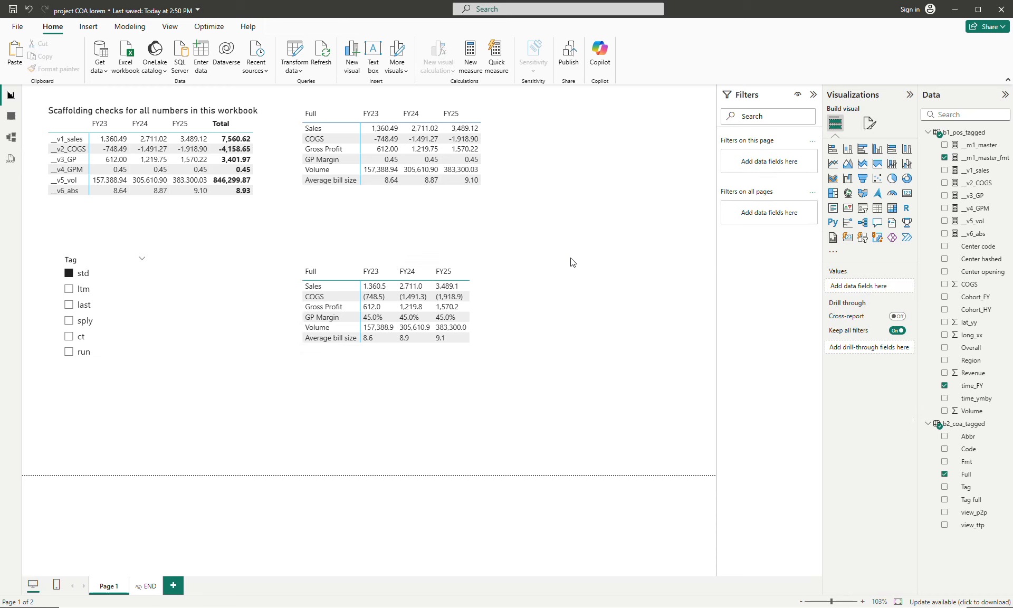
click(481, 307)
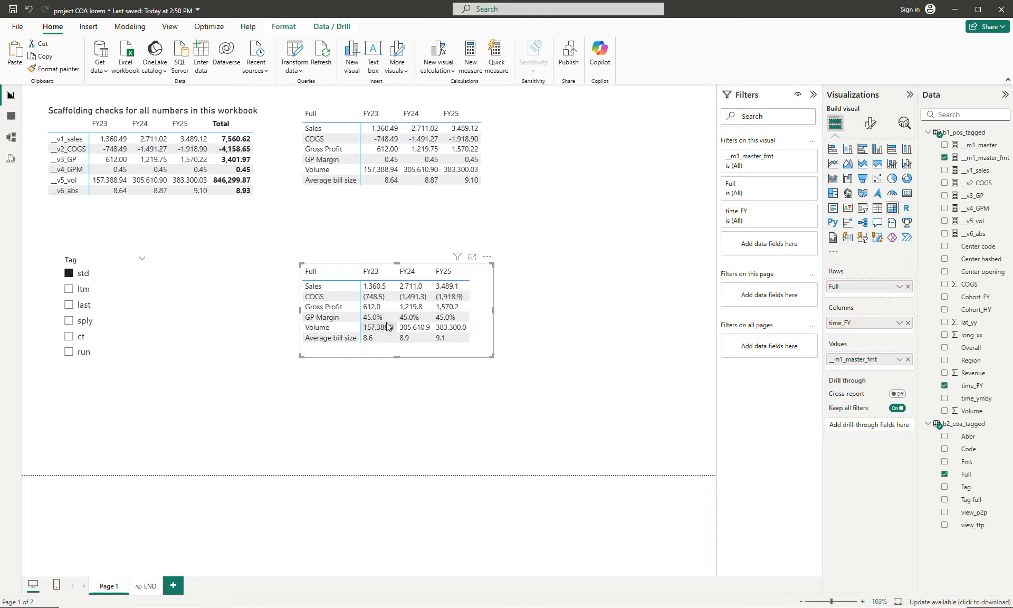
click(85, 290)
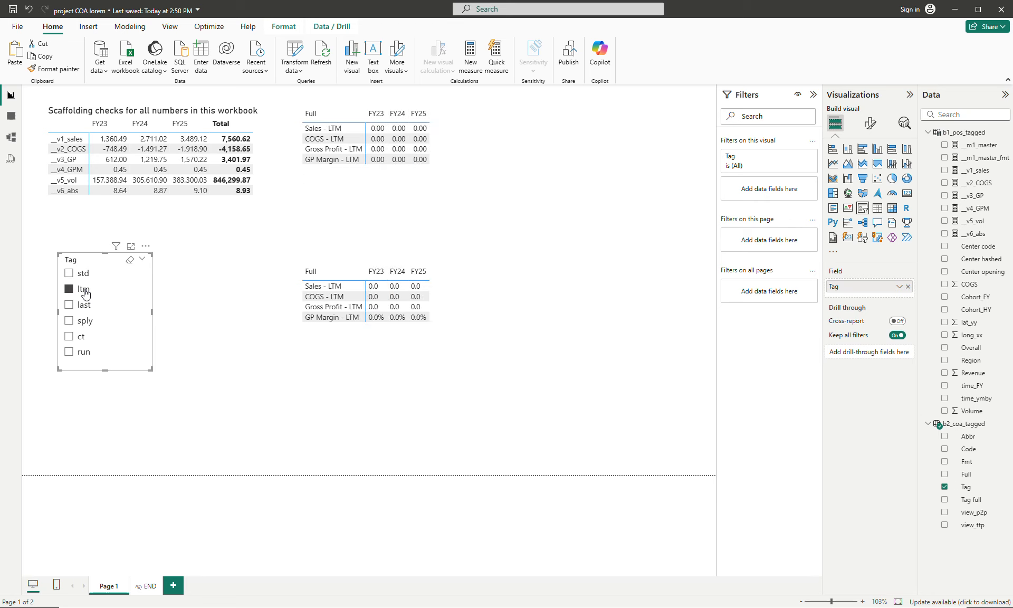
click(83, 274)
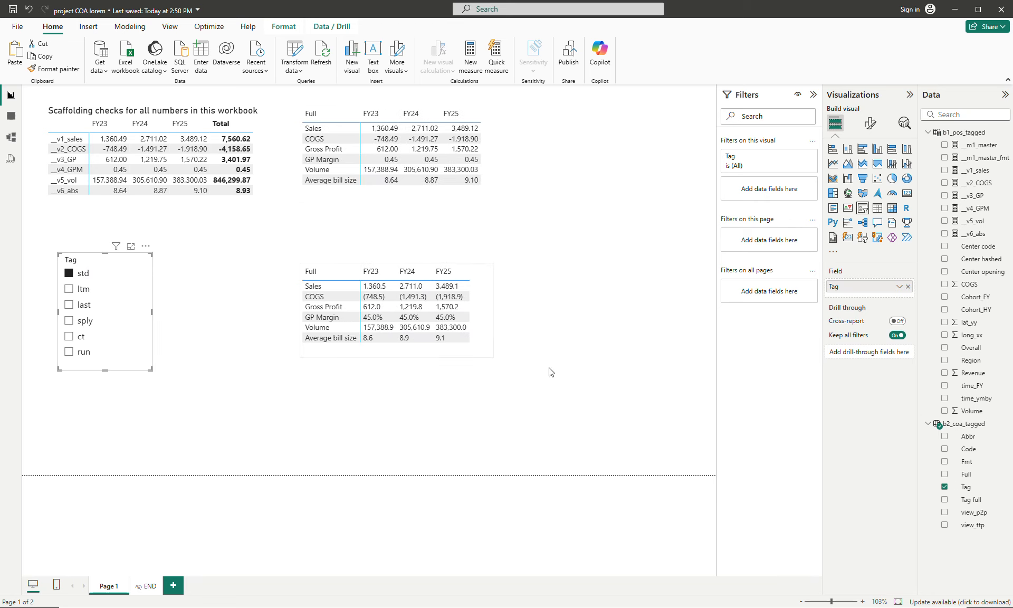
click(84, 290)
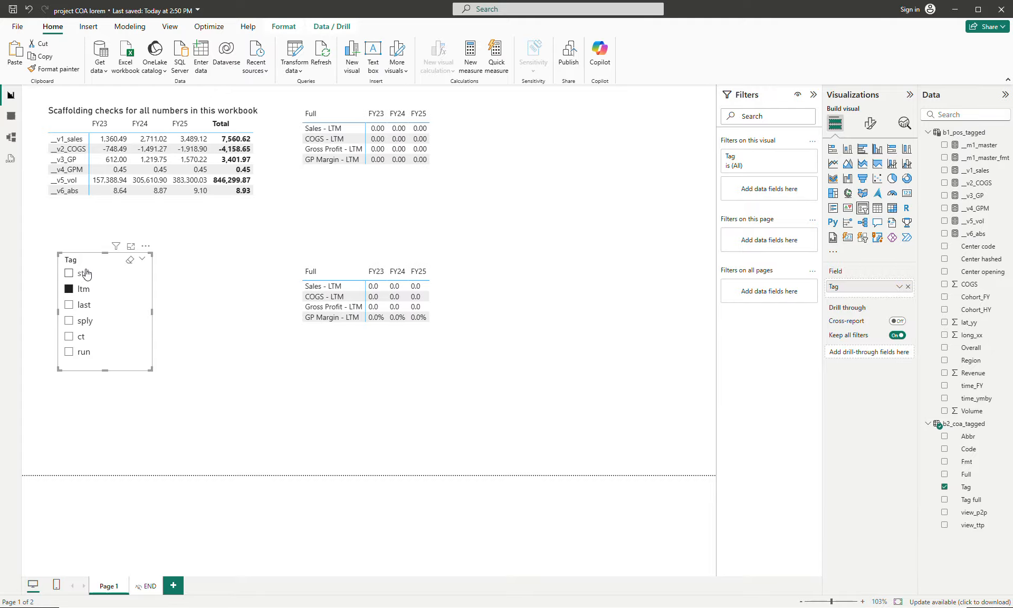
click(90, 274)
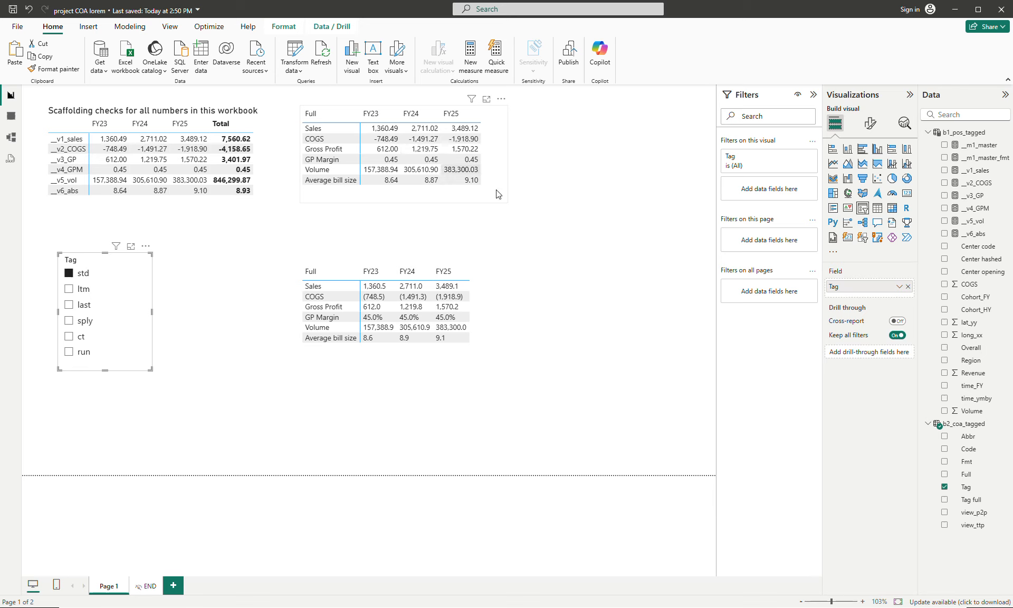
- Move the formatted matrix closer to the unformatted one and remove the scaffolding checks matrix from the page
drag(481, 300, 482, 260)
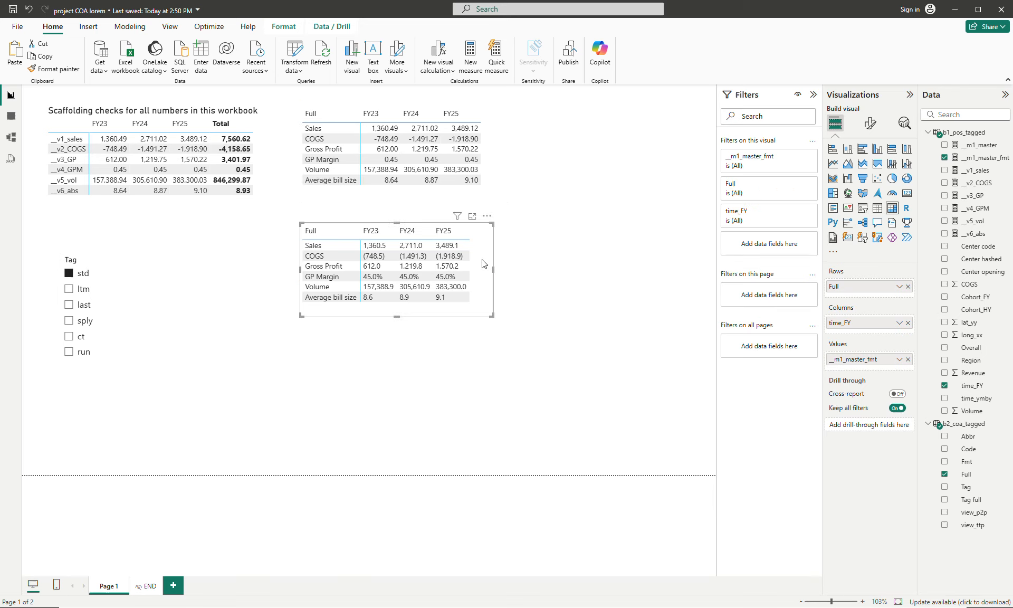
click(559, 285)
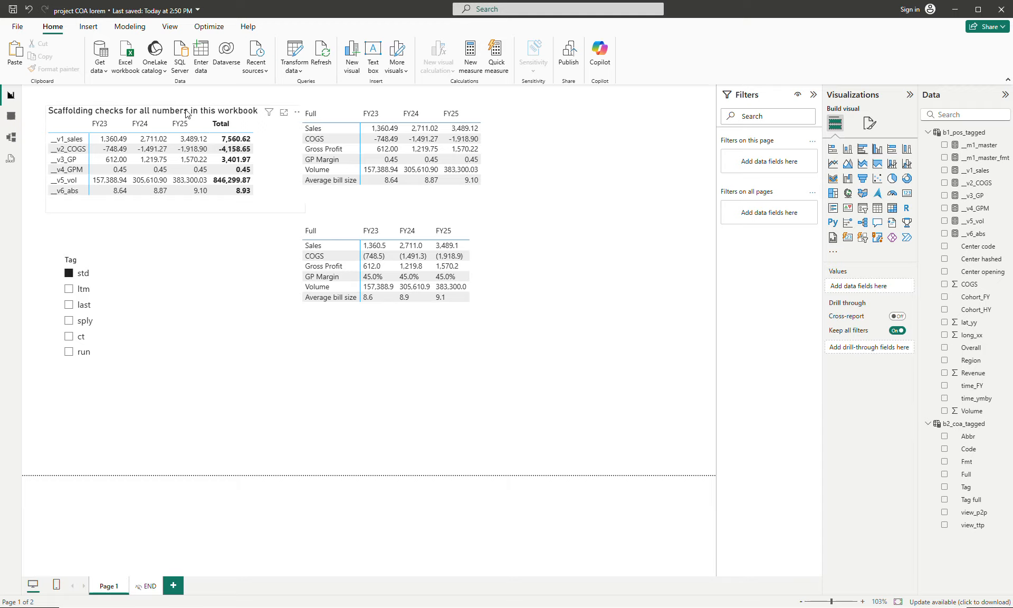
drag(178, 112, 166, 112)
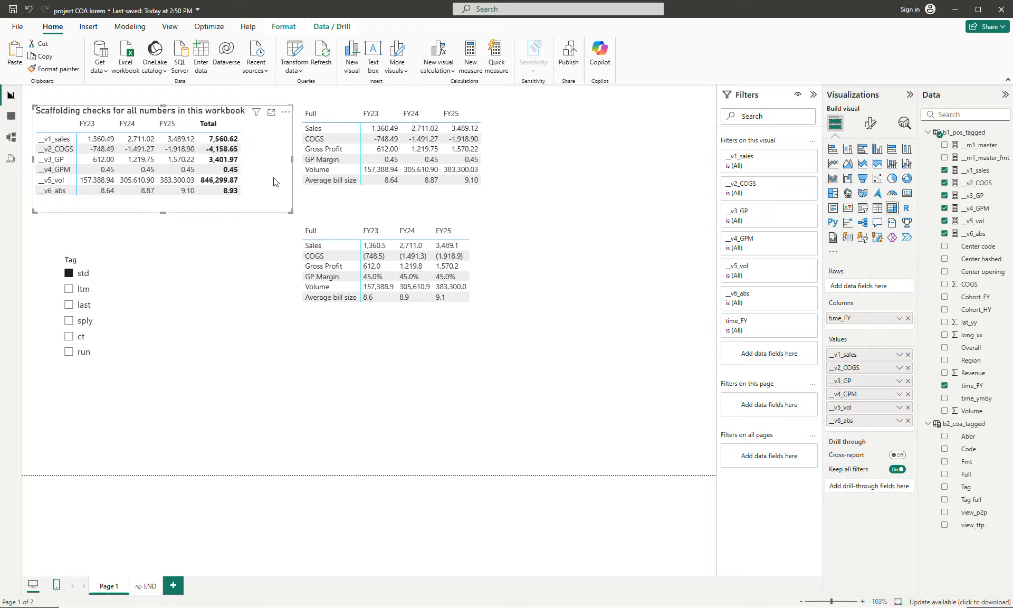
click(285, 112)
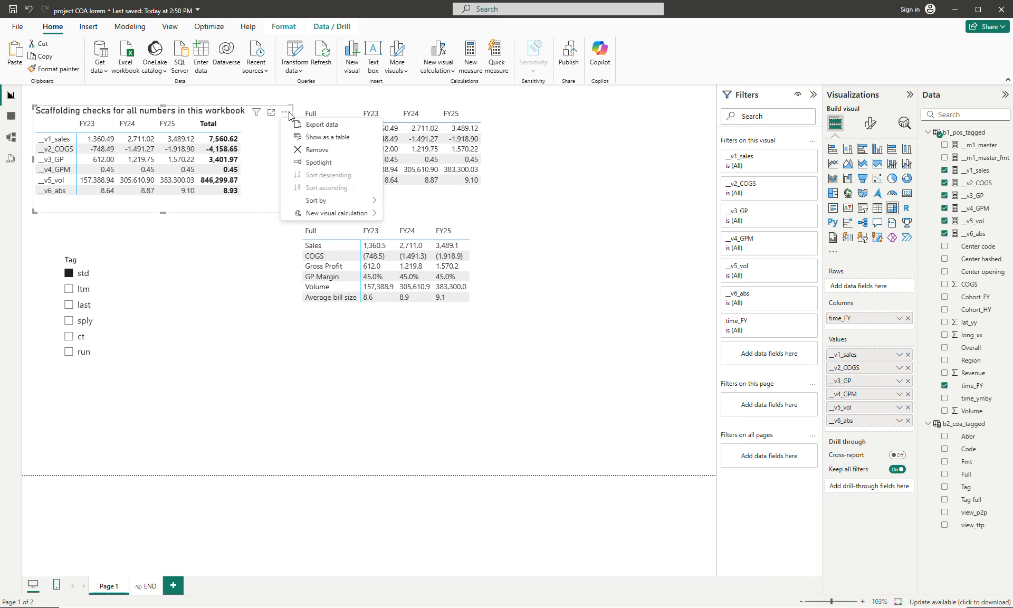
click(323, 150)
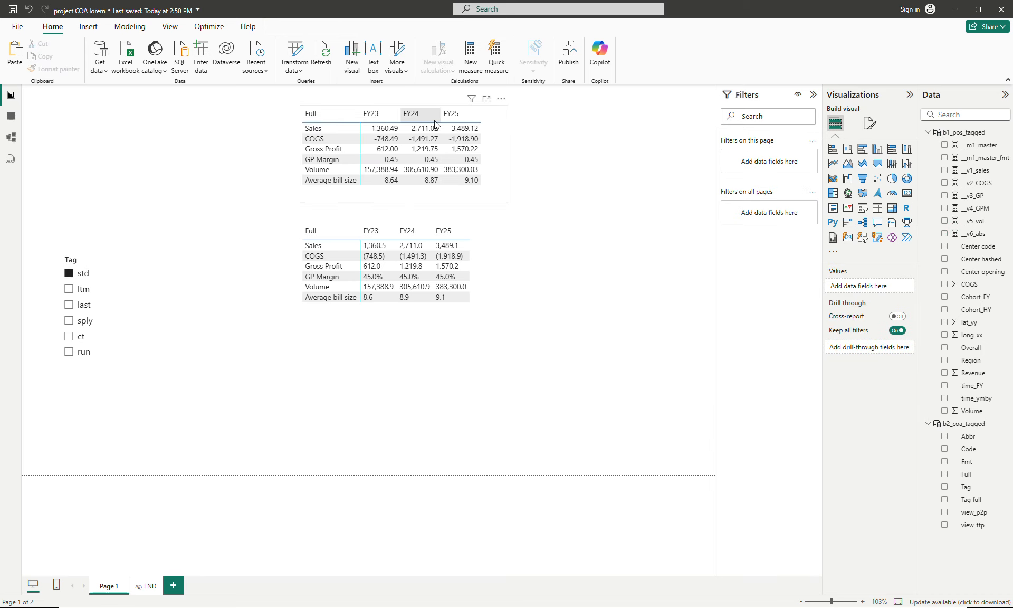
- Move the __m1_master matrix into the space freed by the scaffolding checks and place the __m1_master_fmt matrix beside it
drag(484, 134, 230, 143)
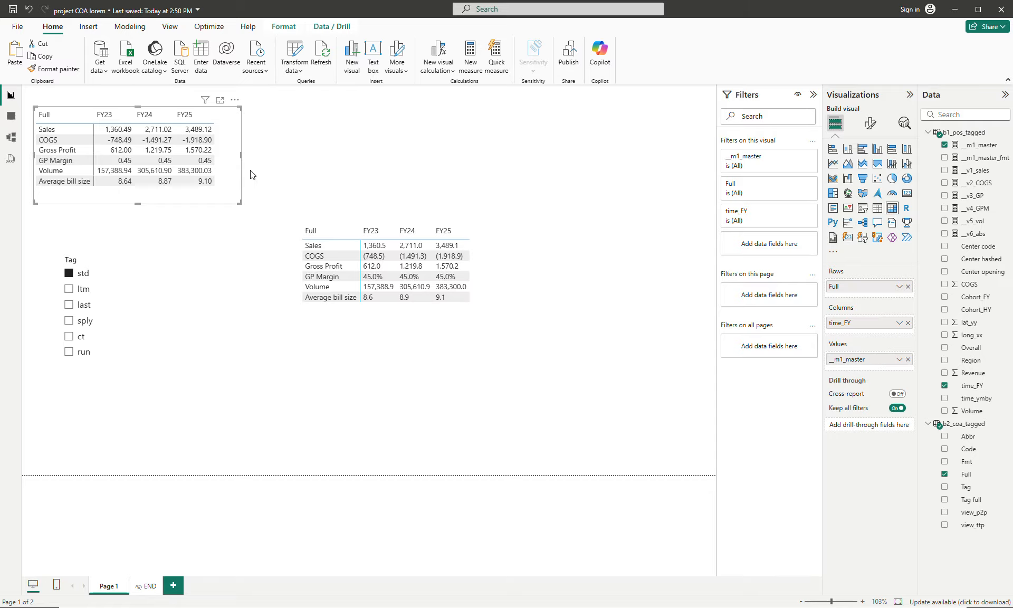
click(492, 292)
drag(484, 267, 470, 150)
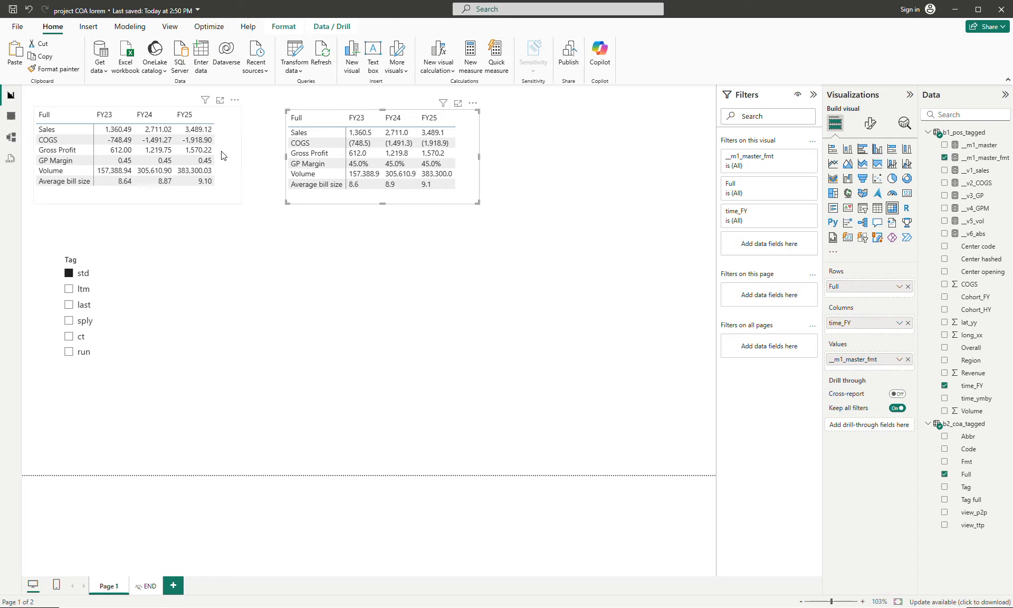
- Move the __m1_master matrix and the Tag slicer side by side to the bottom of the page, making the slicer wider and shorter
drag(221, 154, 275, 418)
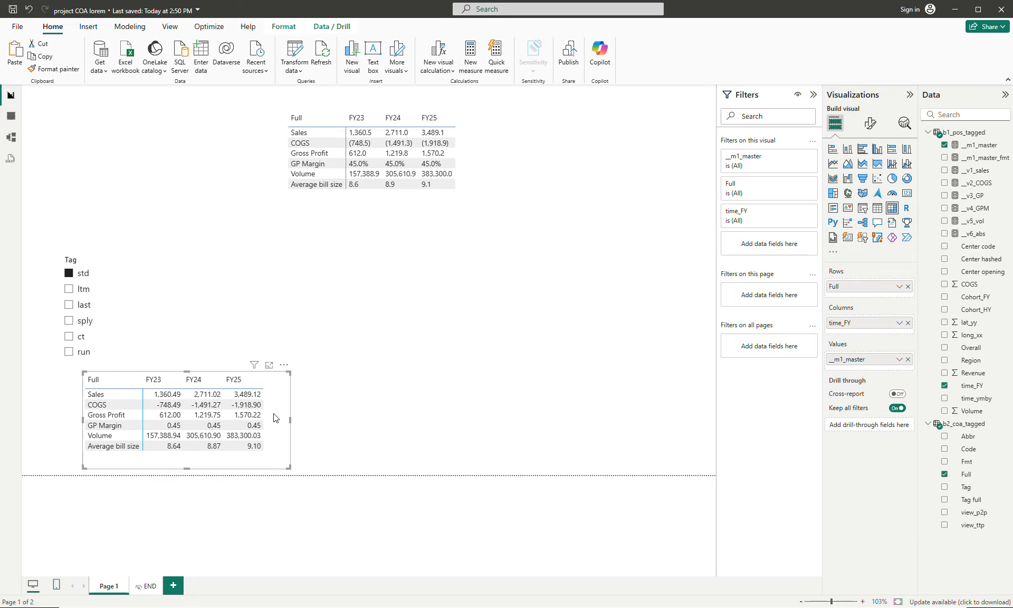
drag(112, 323, 376, 425)
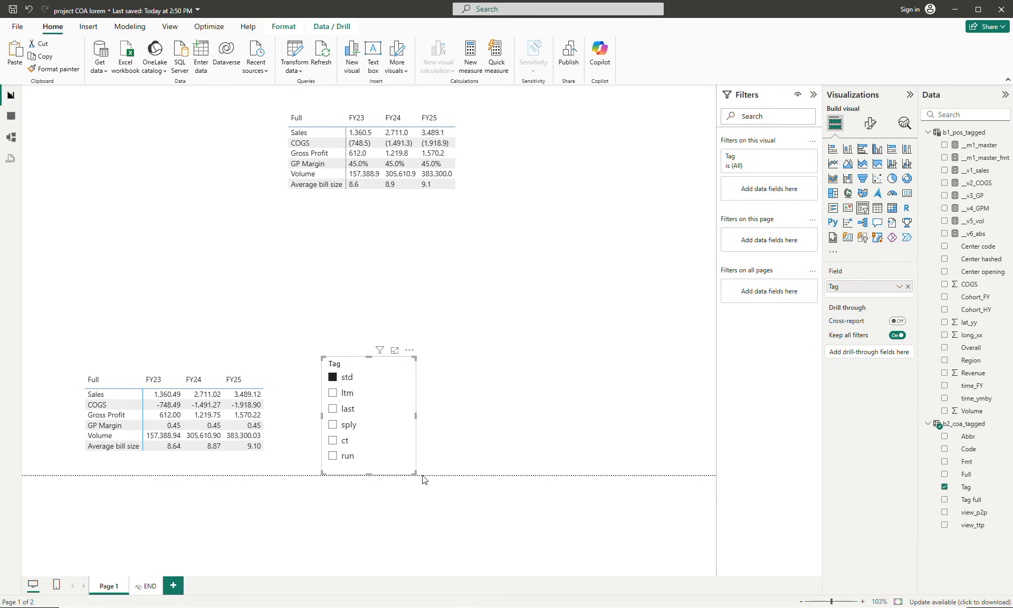
drag(415, 472, 444, 438)
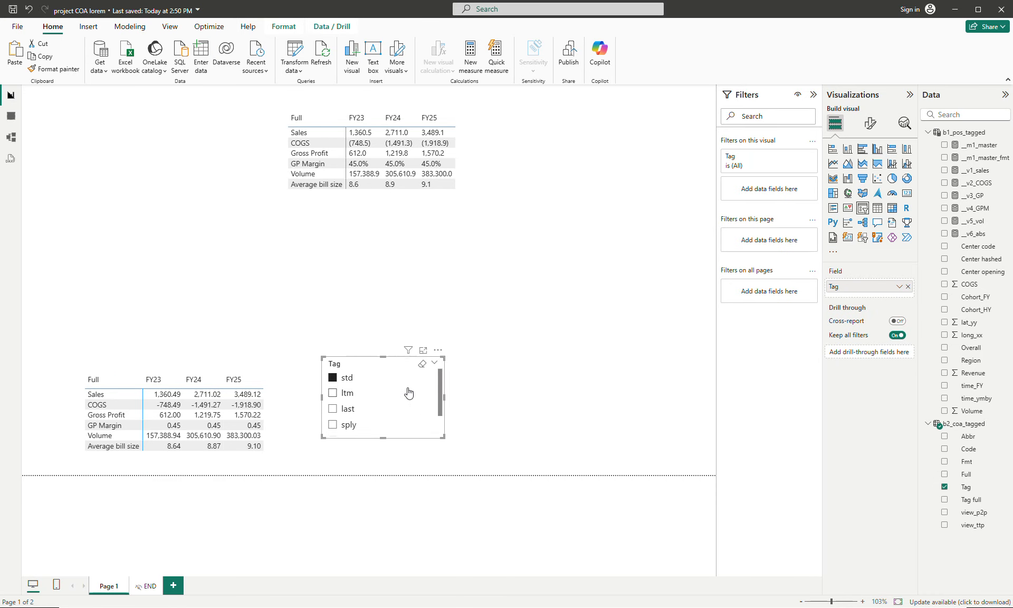
drag(410, 393, 400, 408)
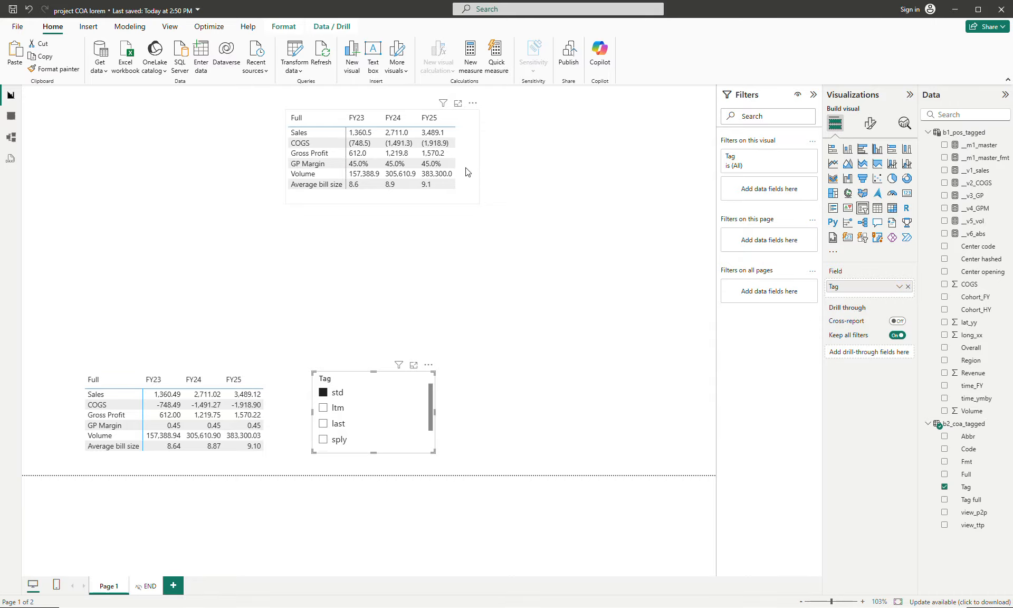
- Move the __m1_master_fmt matrix to the page's upper-left corner, duplicate it alongside, and add Region under Full in the copy's rows
drag(466, 172, 433, 142)
key(ctrl+c)
key(ctrl+v)
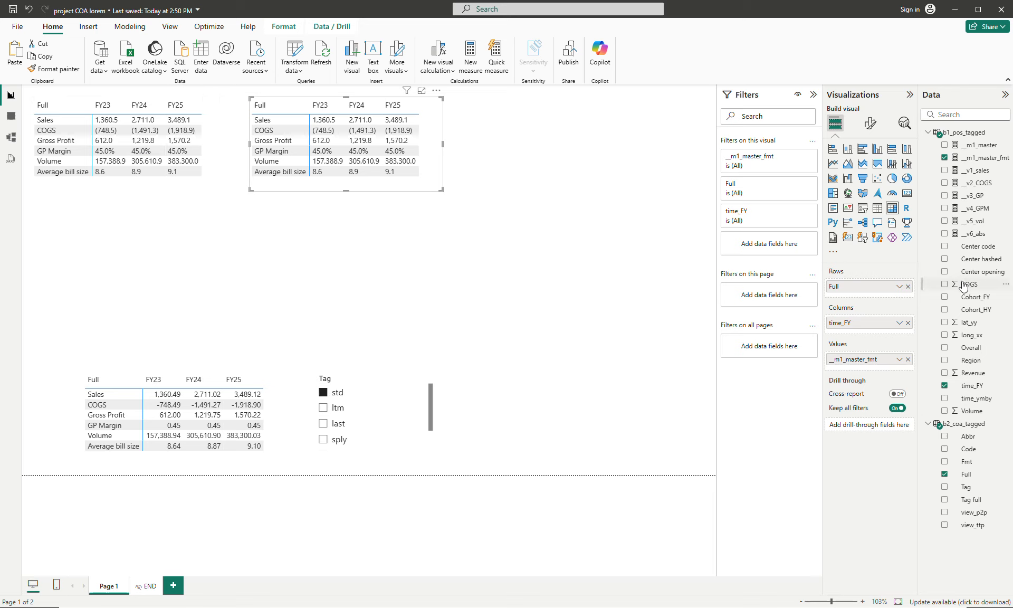
drag(974, 363, 890, 297)
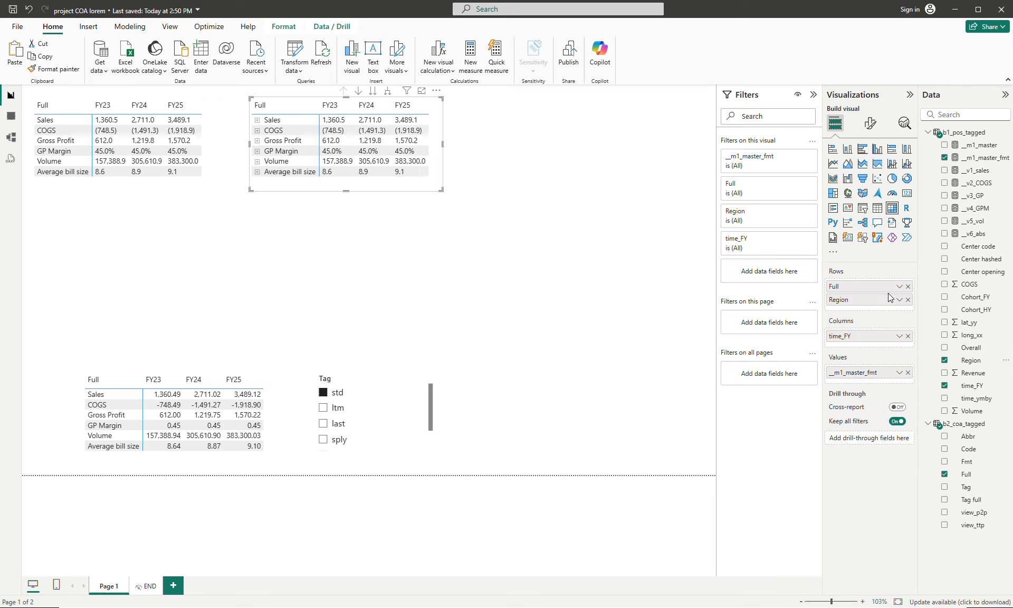
- Expand the copied __m1_master_fmt matrix to show regions under each account, enlarge it and shift it away from the first matrix
click(387, 93)
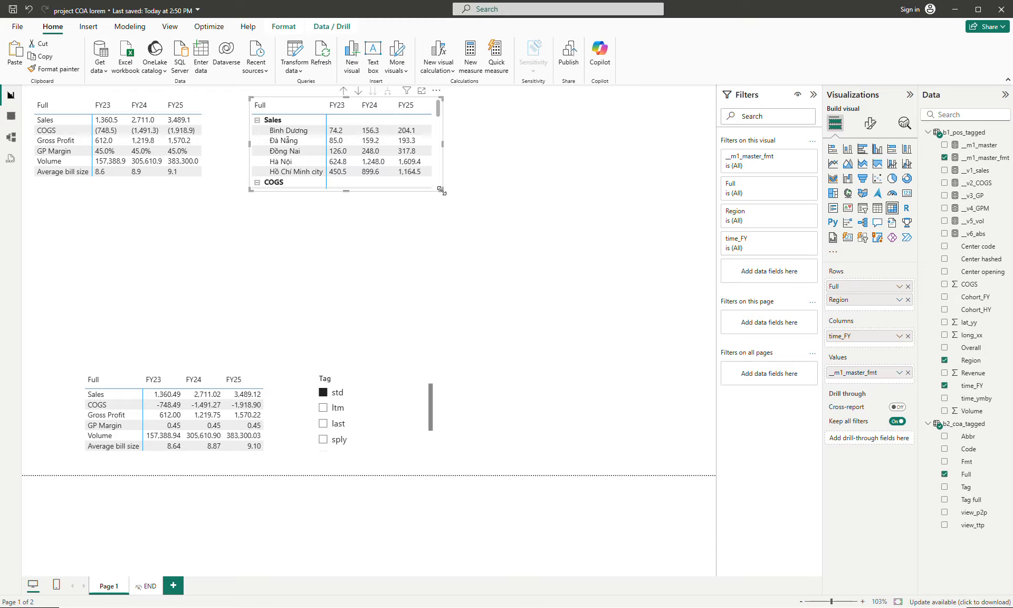
drag(442, 192, 466, 344)
drag(455, 252, 501, 257)
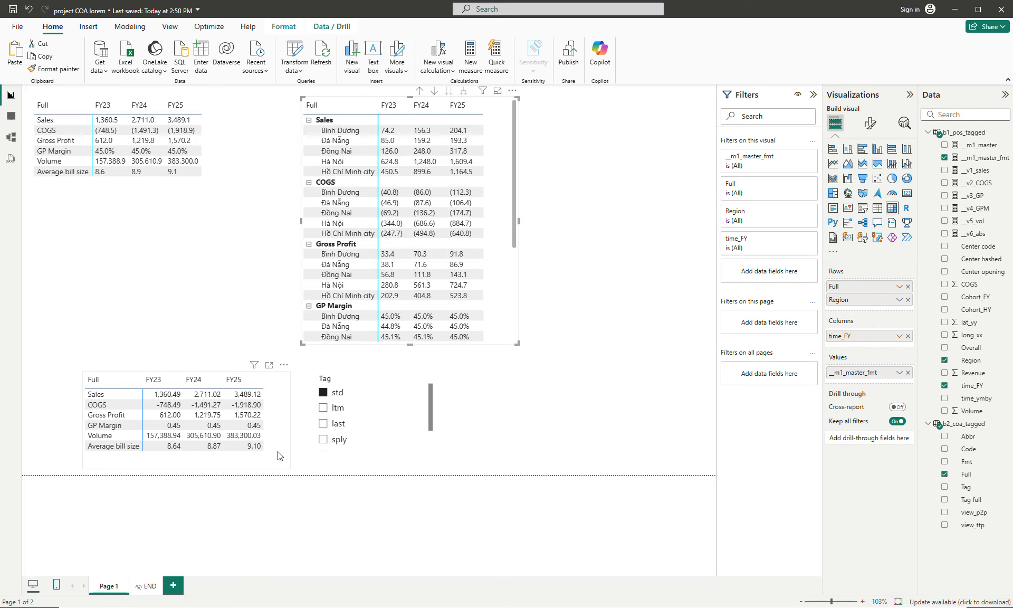
- Move the __m1_master matrix below the first formatted matrix and place the Tag slicer beneath it
drag(279, 455, 229, 276)
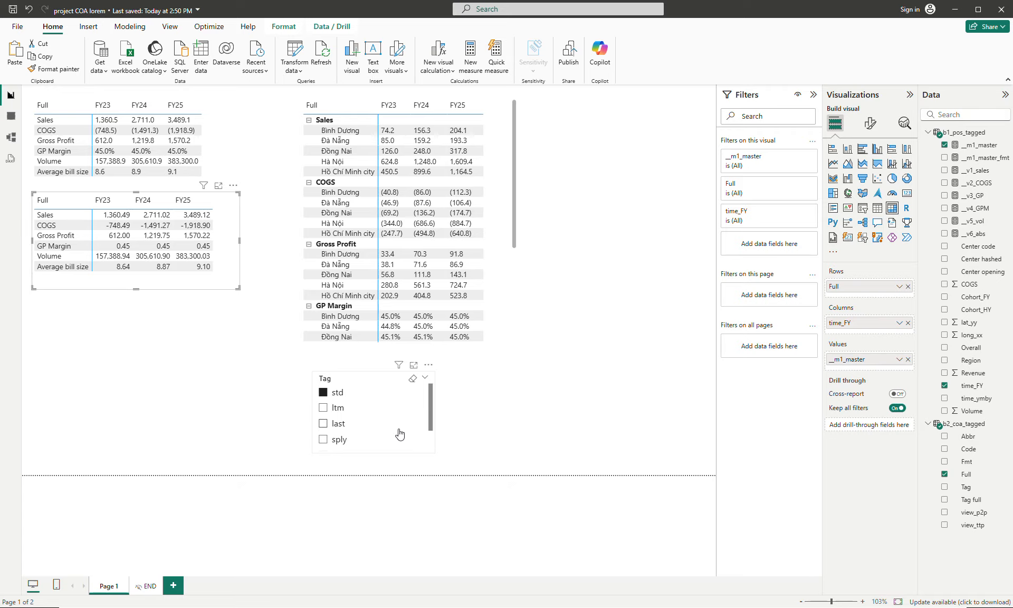
drag(399, 433, 127, 361)
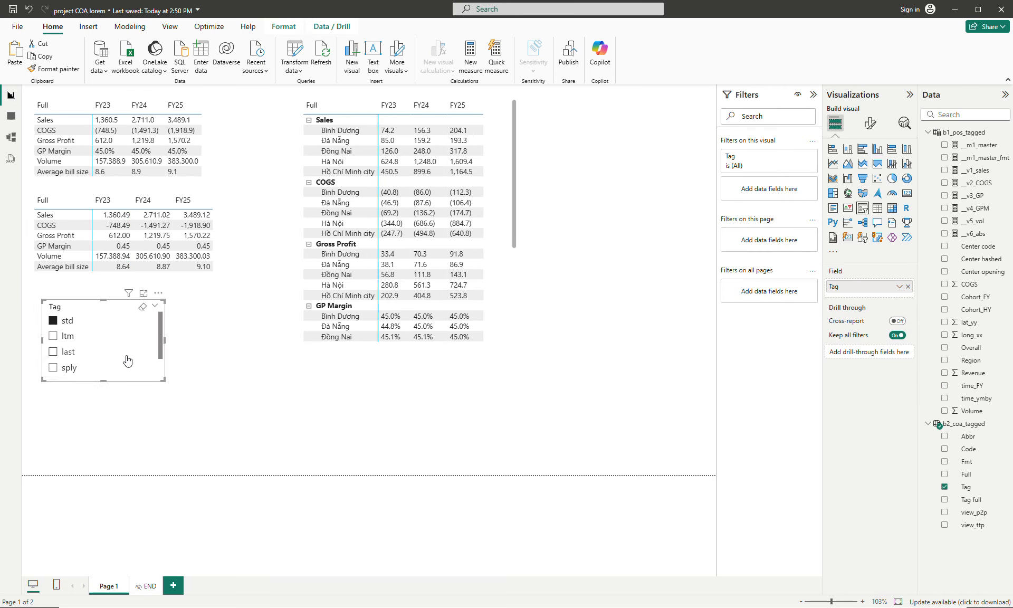
scroll(141, 377, down, 1)
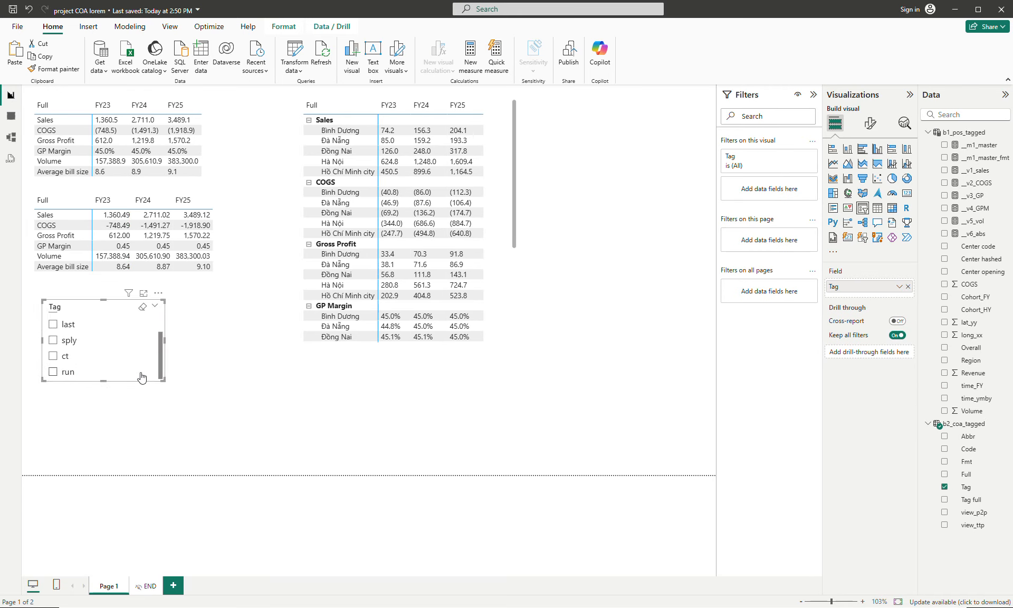
- Stretch the expanded account-by-region matrix down nearly to the page's lower edge and move it closer to the small matrices
click(510, 339)
drag(515, 344, 527, 456)
mouse_move(524, 386)
mouse_down()
mouse_move(527, 436)
mouse_move(523, 256)
mouse_up()
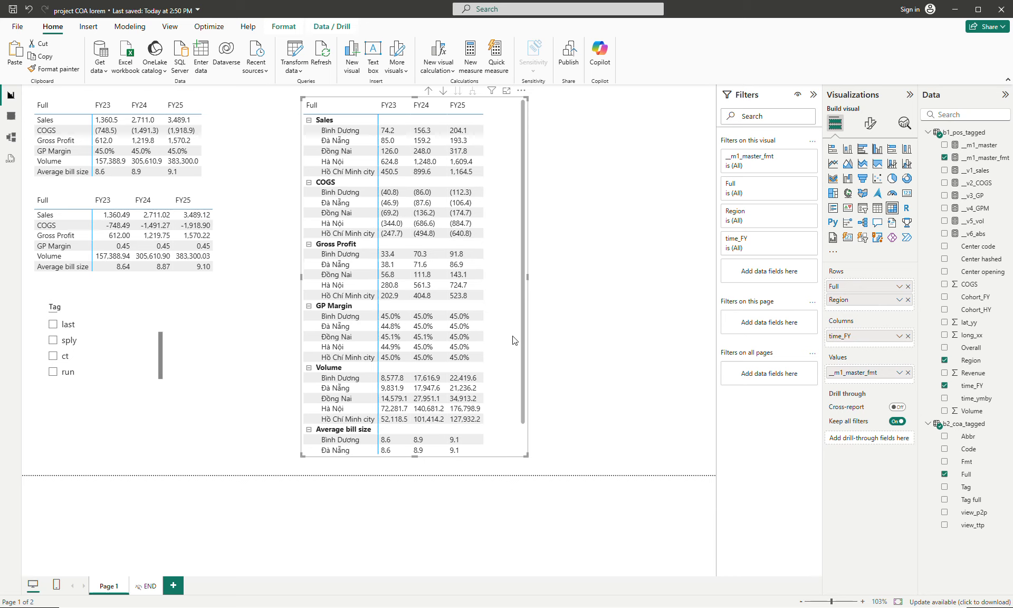
drag(515, 338, 478, 337)
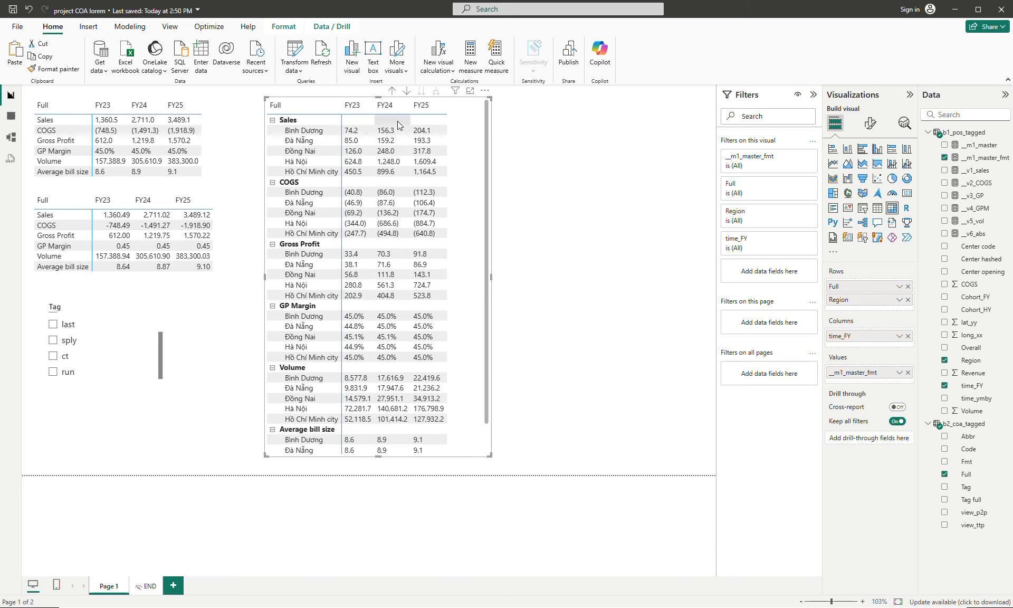
- Duplicate the expanded account-by-region matrix and place the copy beside it along the page's right edge
drag(471, 179, 697, 177)
key(ctrl+c)
key(ctrl+v)
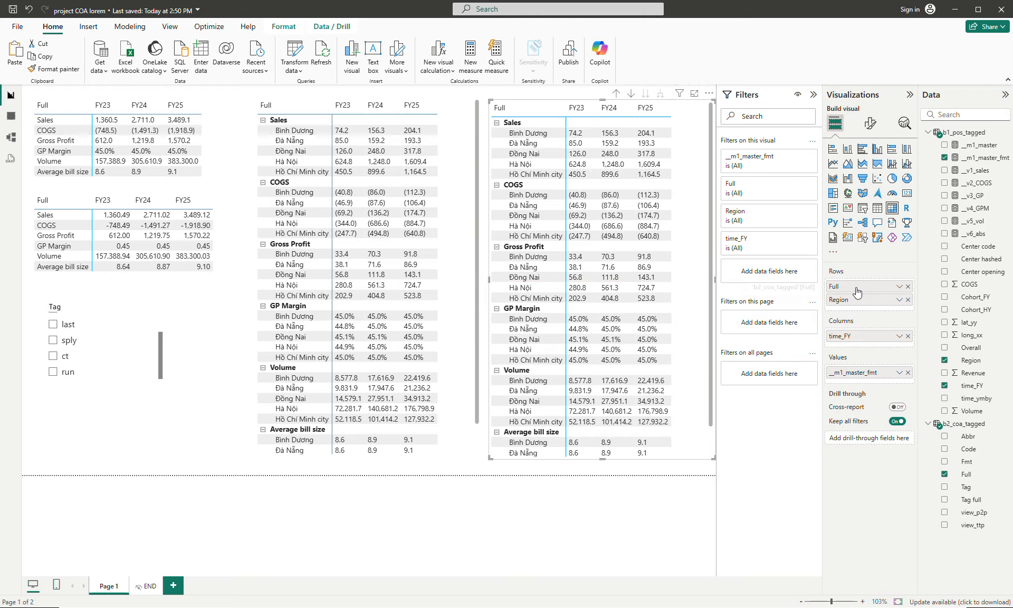
- Put Region above Full in the copy's rows, expand it to show the accounts under each region, and nudge it upward
drag(856, 293, 855, 307)
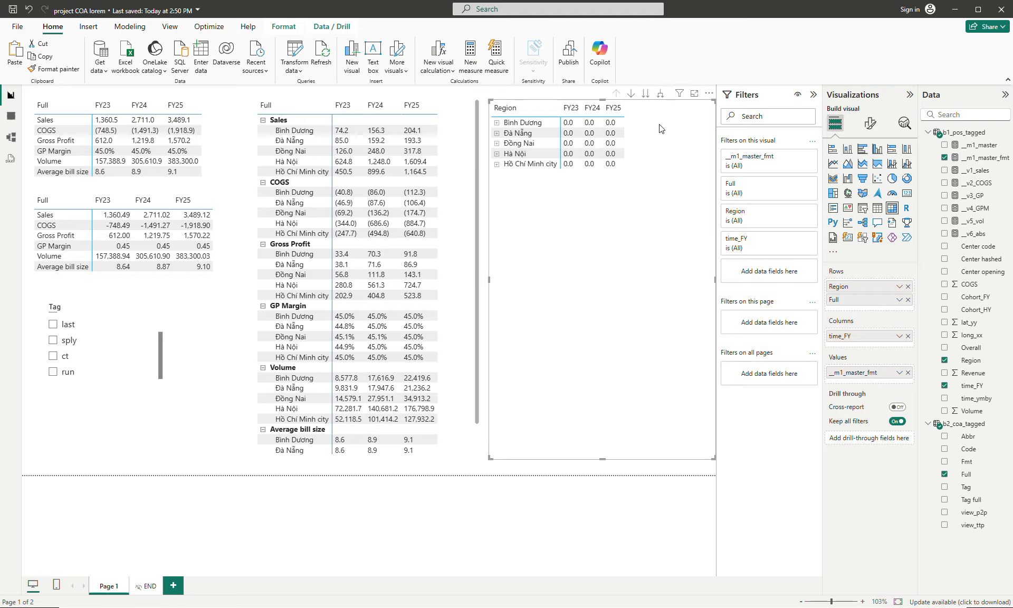
click(659, 95)
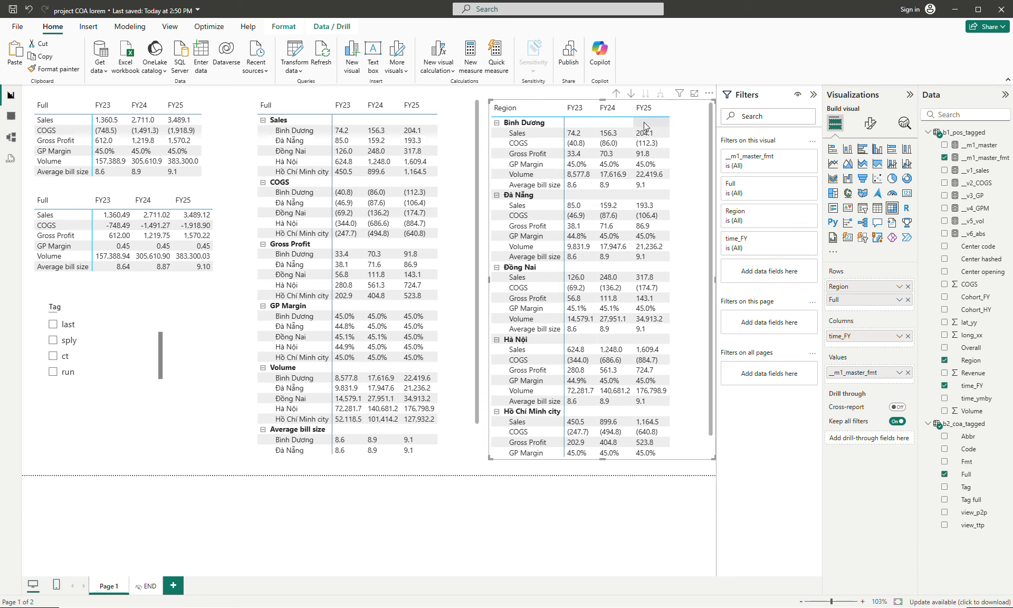
drag(705, 125, 706, 118)
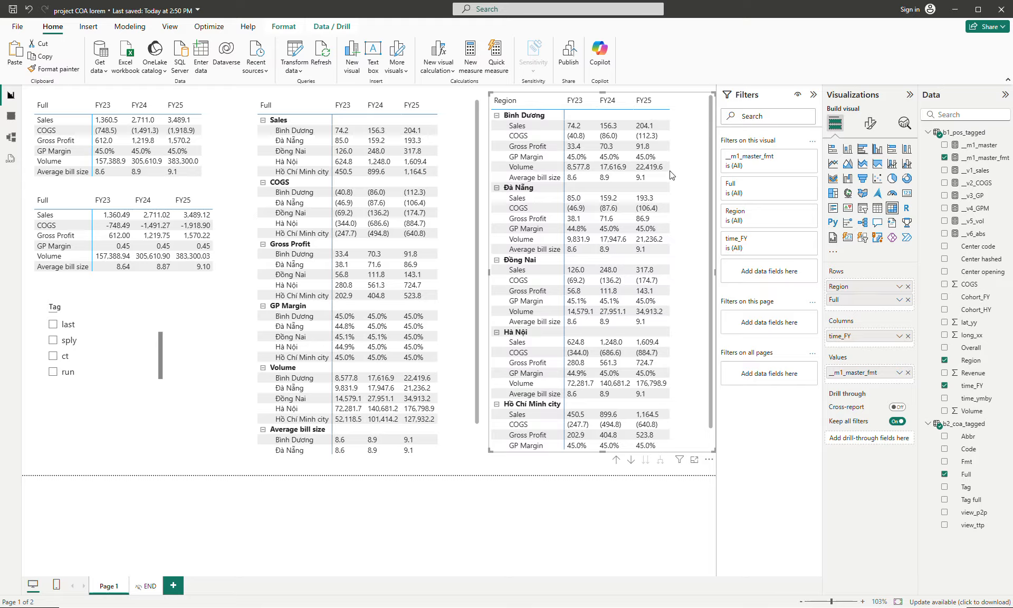
- Add a new report page, paste the region-by-account matrix onto it and move it to the page's upper-left corner
click(173, 586)
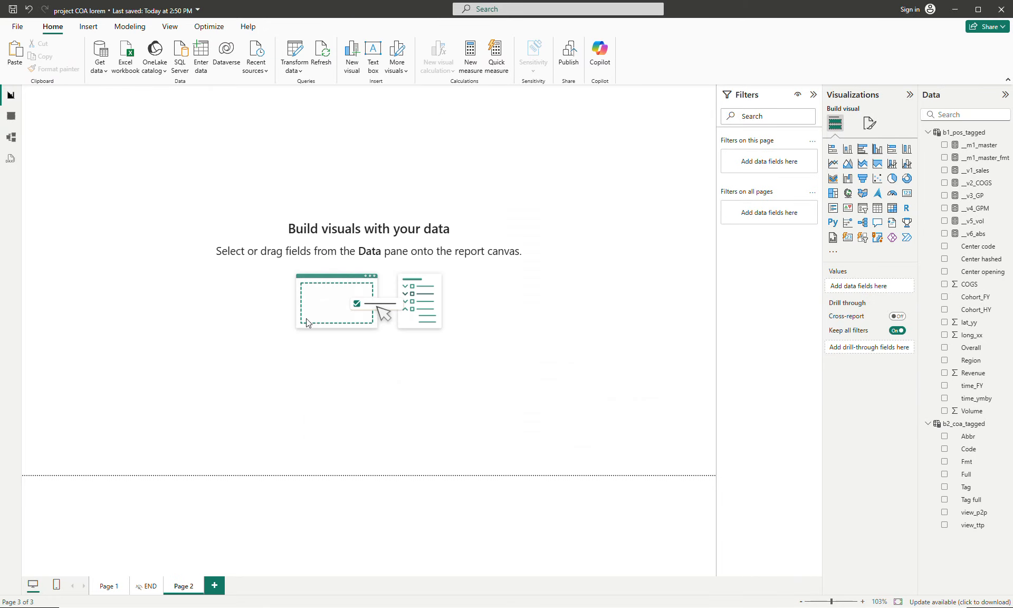
key(ctrl+v)
drag(695, 165, 238, 164)
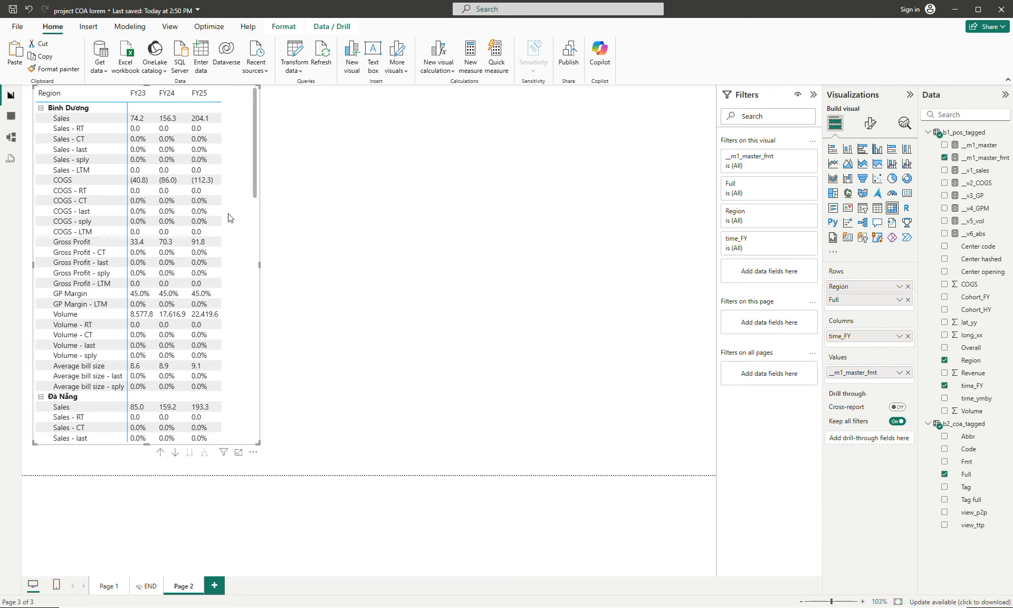
- Add Tag as a visual-level filter on the pasted Page 2 matrix and restrict it to std
click(113, 586)
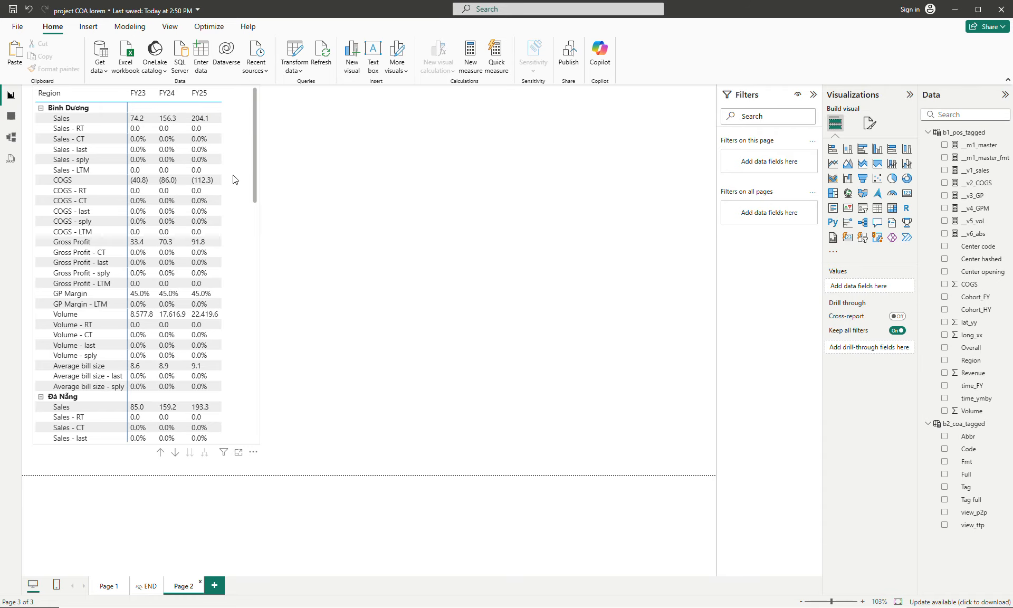
click(235, 180)
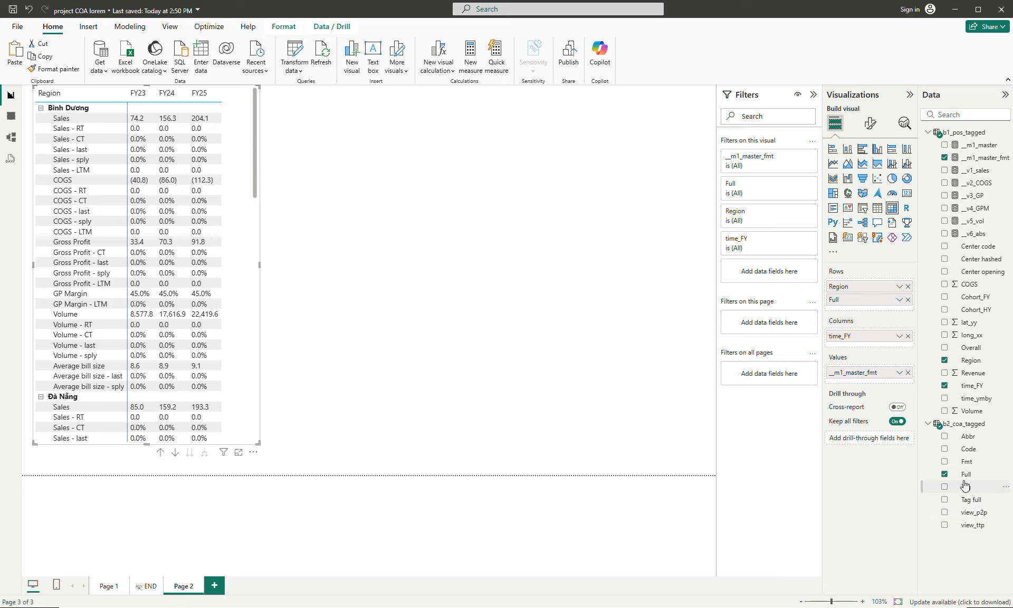
drag(964, 485, 780, 271)
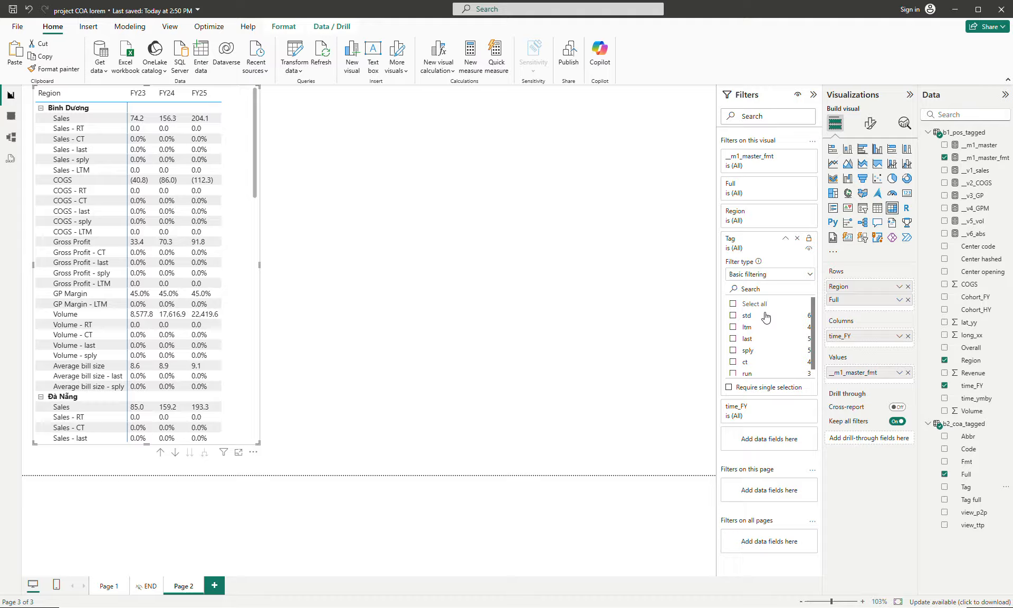
click(733, 315)
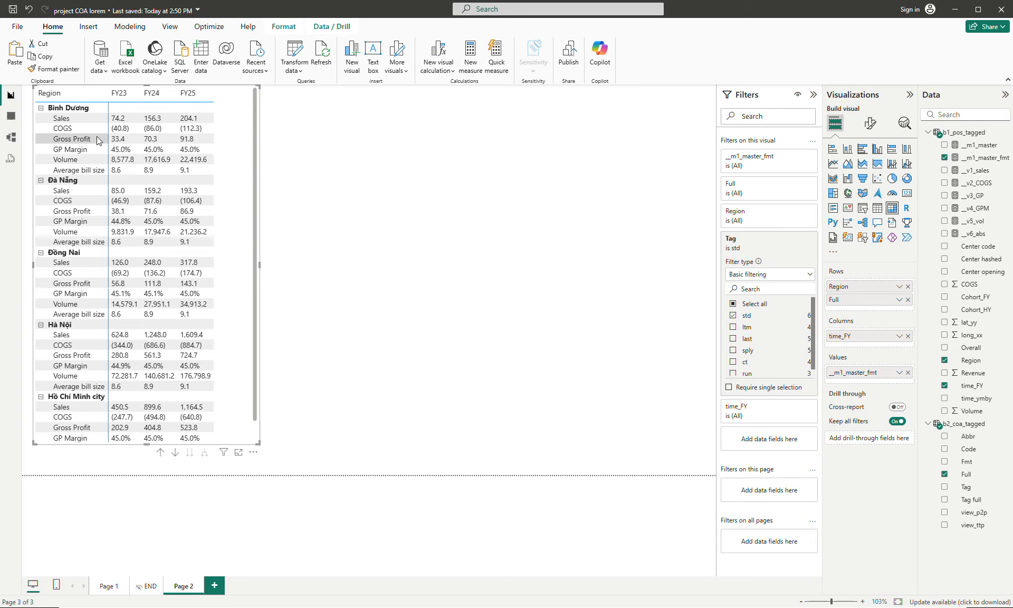
click(110, 586)
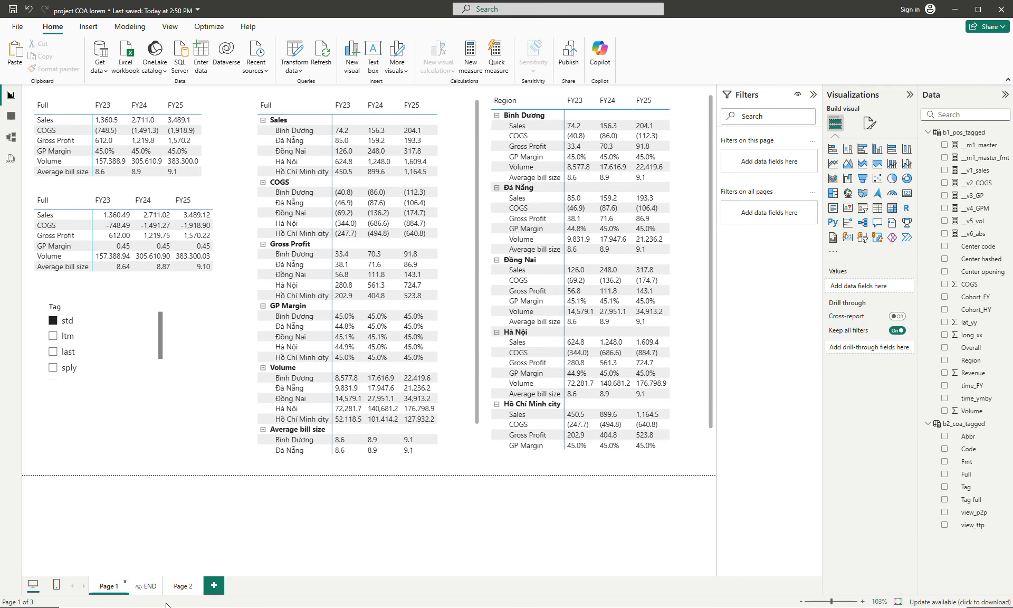
click(183, 592)
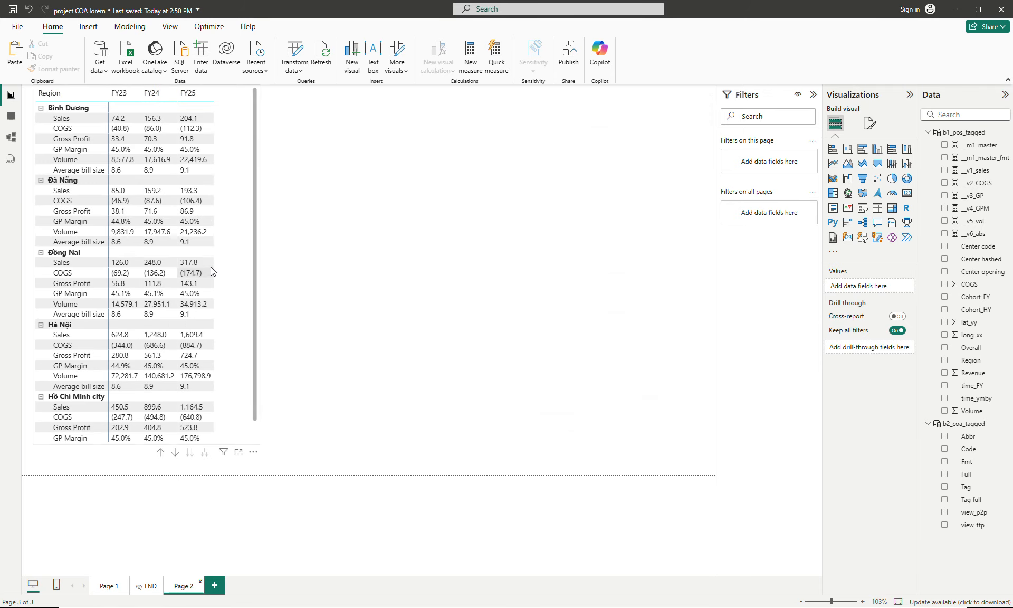
click(242, 230)
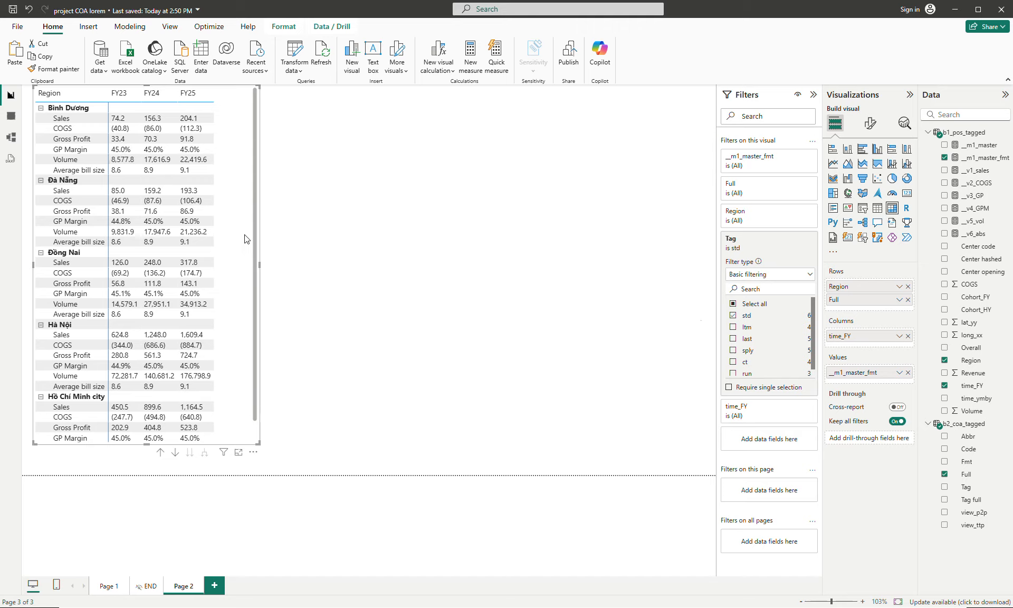
click(869, 122)
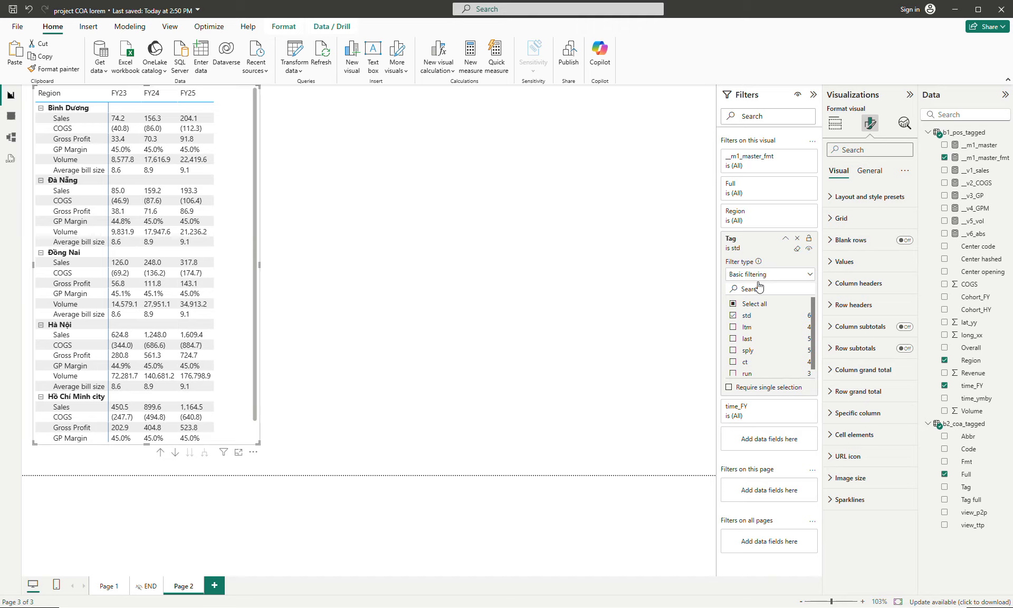
click(868, 170)
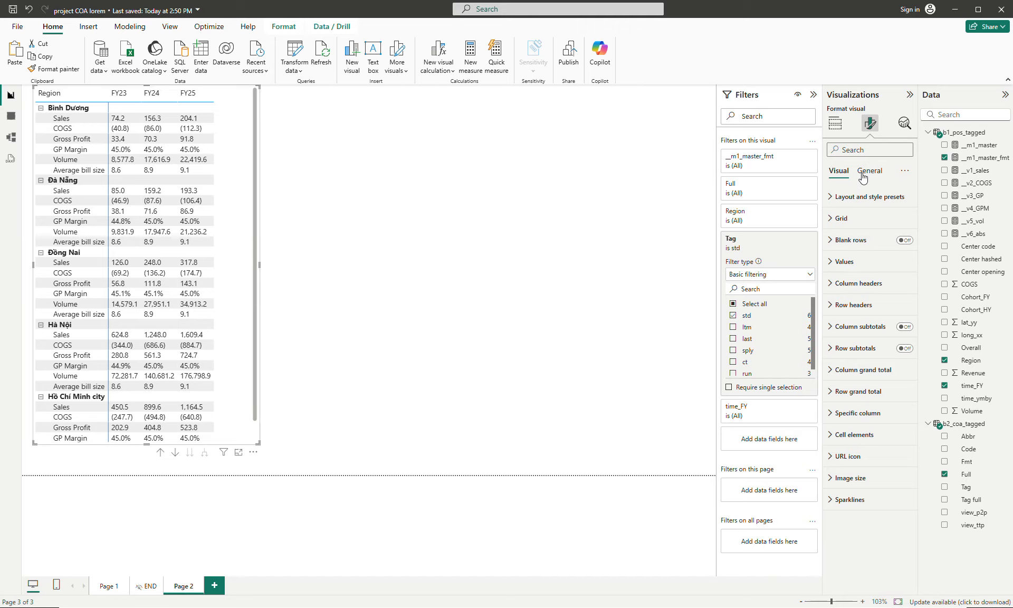
- Move Region from the matrix's rows to its columns above time_FY, and make the matrix shorter and nearly as wide as the page
click(835, 124)
drag(873, 291, 872, 336)
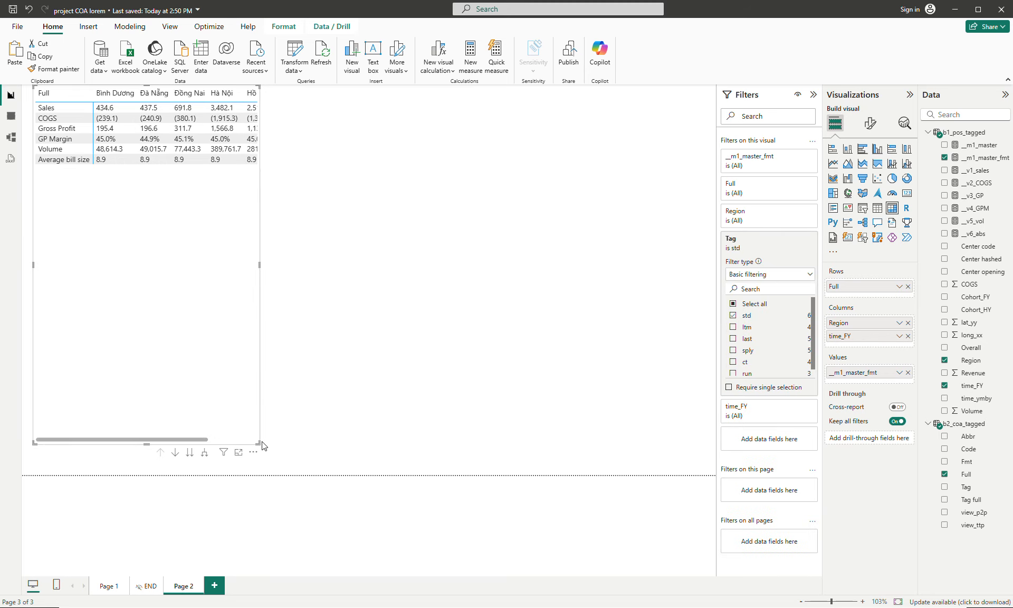
drag(260, 443, 686, 302)
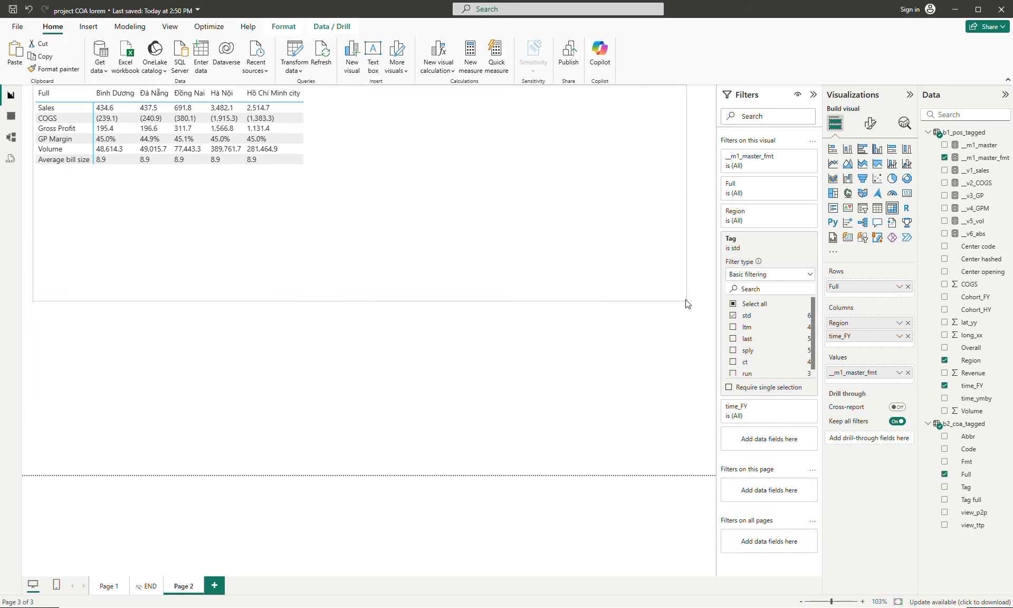
drag(579, 225, 572, 272)
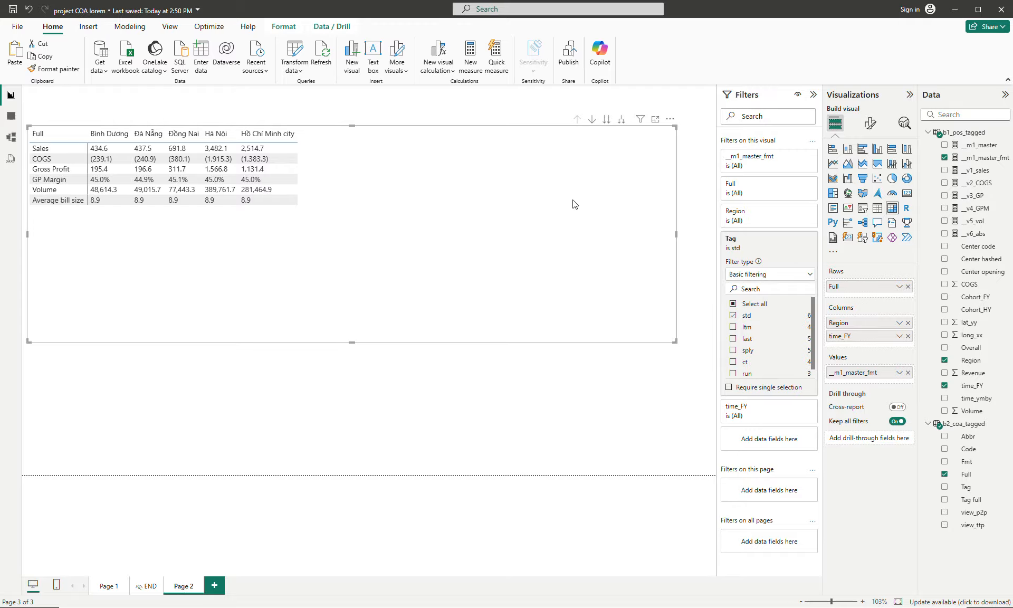
- Expand the matrix columns to show fiscal years under each region and shrink the visual to fit its contents
click(626, 119)
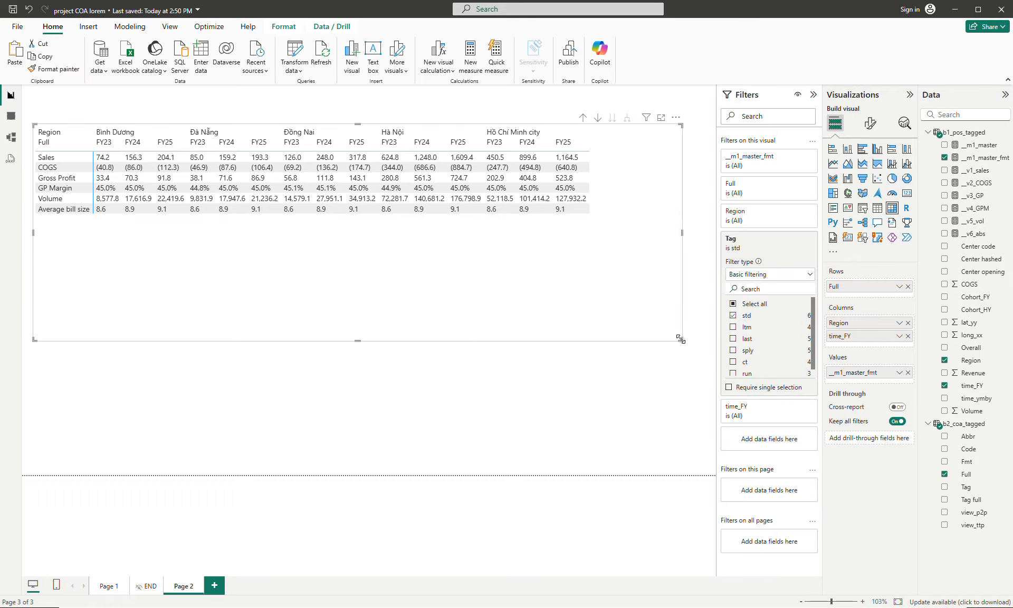
drag(680, 339, 615, 230)
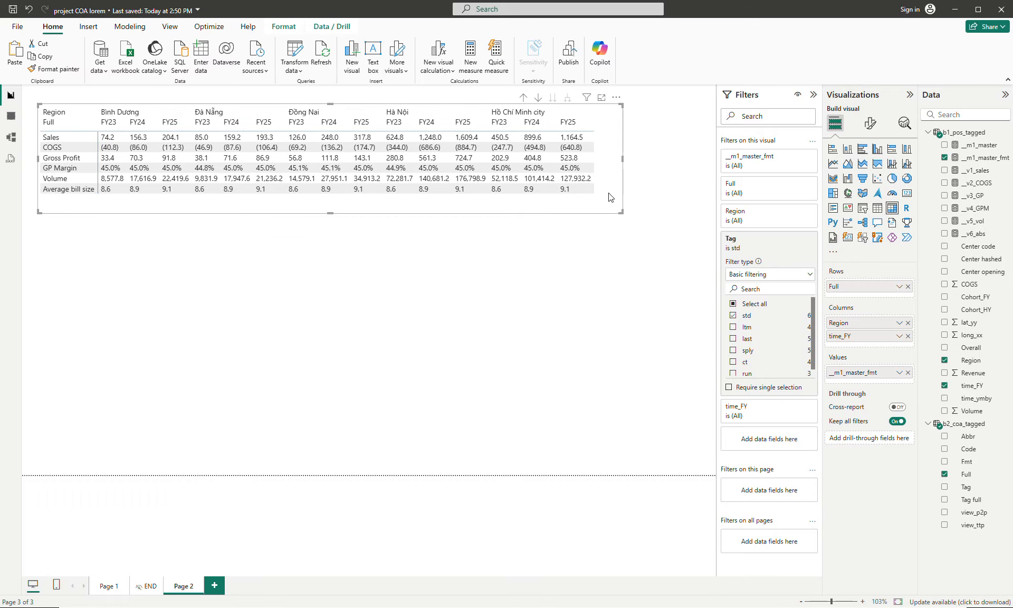
click(565, 294)
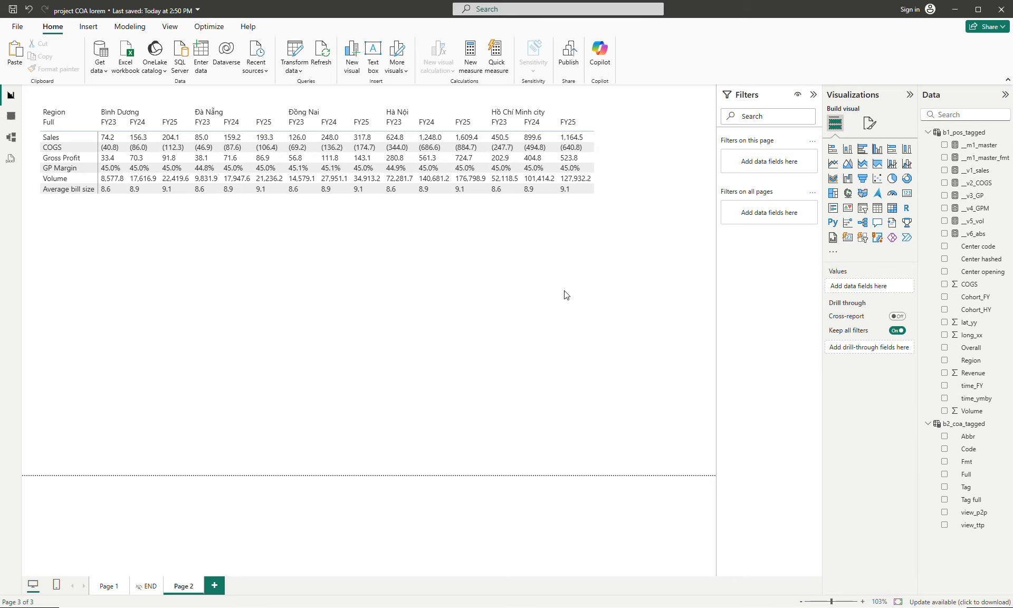
- Duplicate the region-and-year matrix on Page 2 and place the copy directly below the original
click(612, 169)
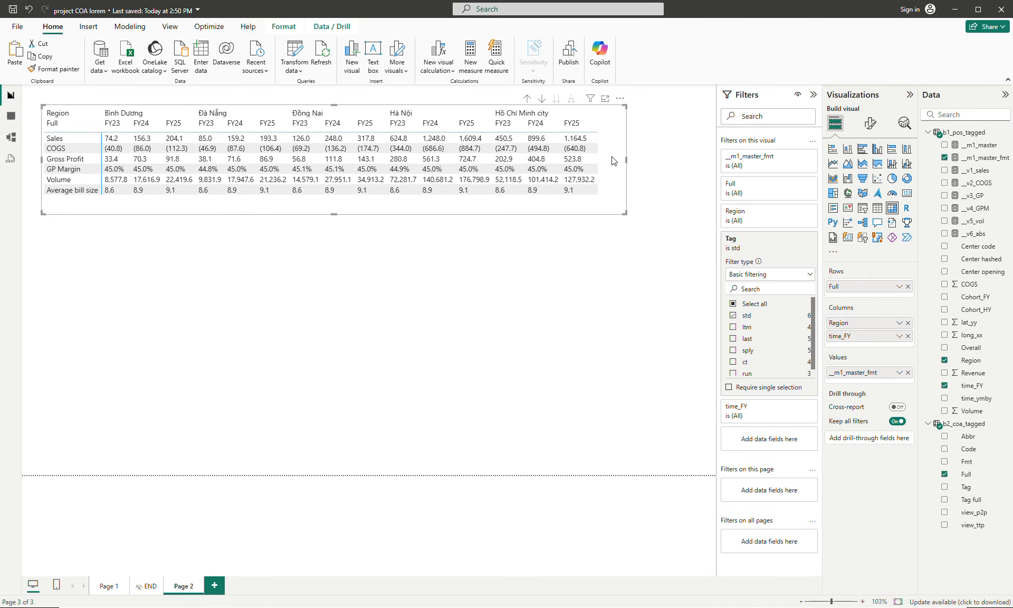
key(ctrl+c)
key(ctrl+v)
drag(610, 161, 605, 291)
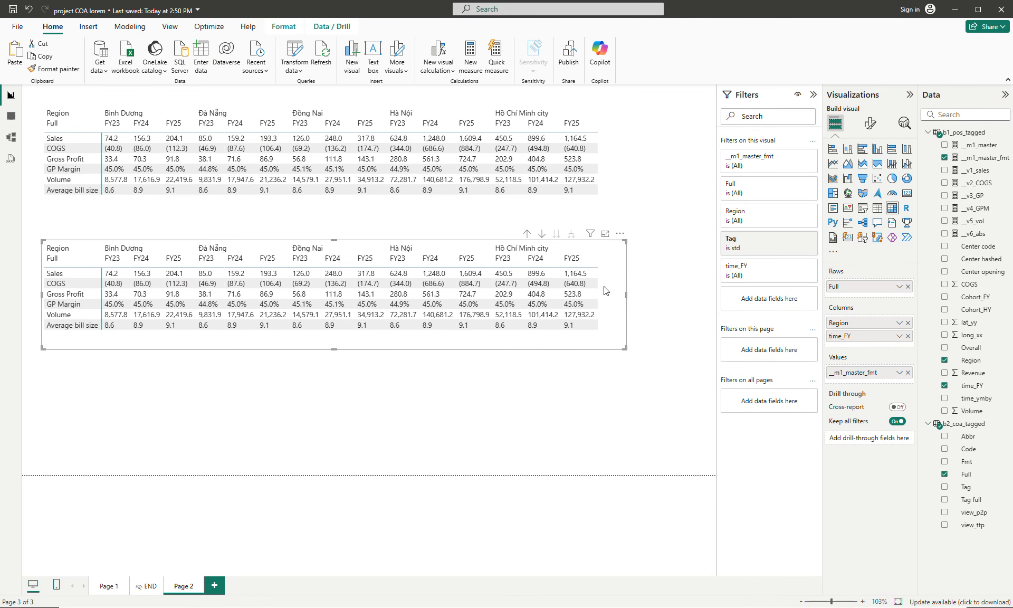
- Put time_FY above Region in the copy's columns, expand the columns to show regions under each year, and widen the visual
drag(852, 323, 853, 345)
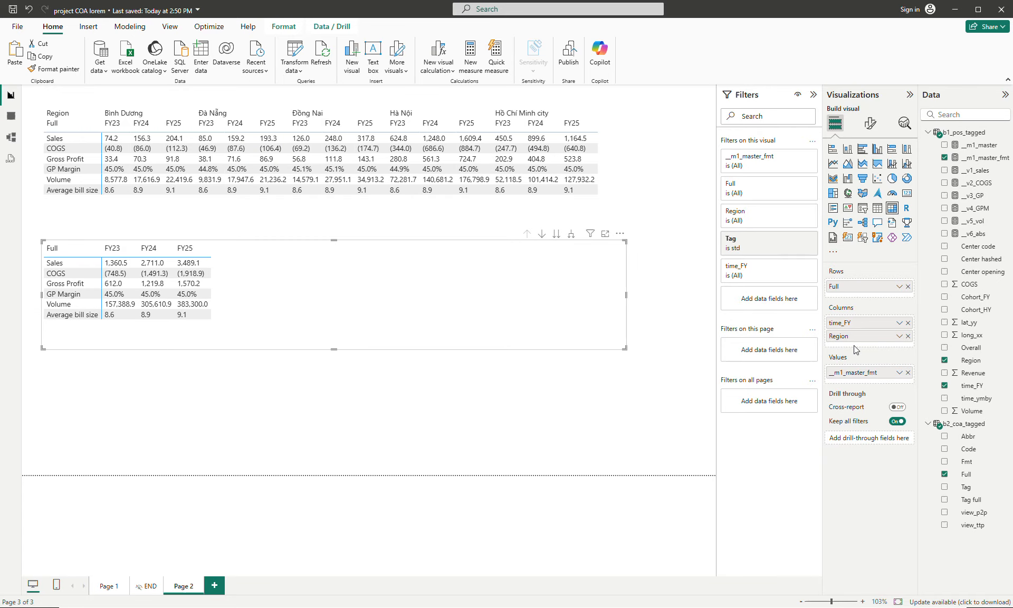
click(571, 235)
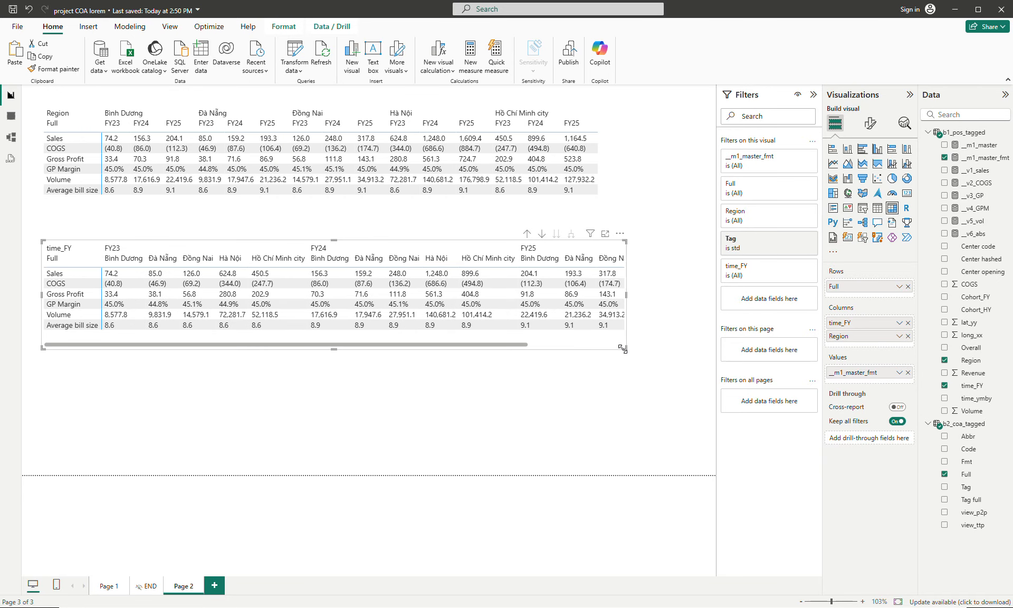
drag(623, 348, 702, 365)
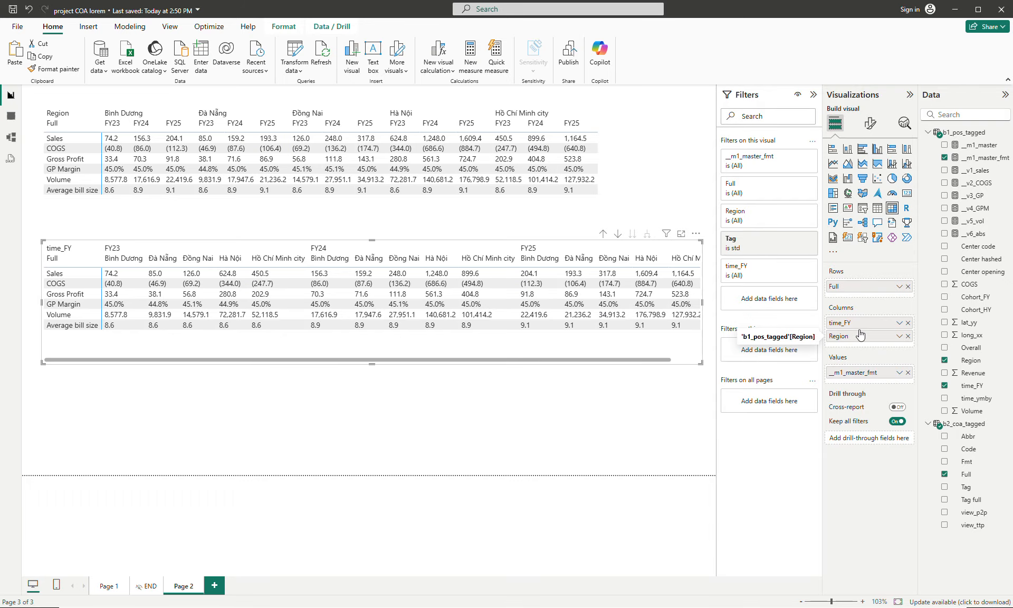
- Rearrange the lower matrix with Region in rows and Full above time_FY in columns, and expand the columns to fiscal years
mouse_move(860, 335)
mouse_down()
mouse_move(859, 293)
mouse_move(848, 323)
mouse_move(862, 336)
mouse_up()
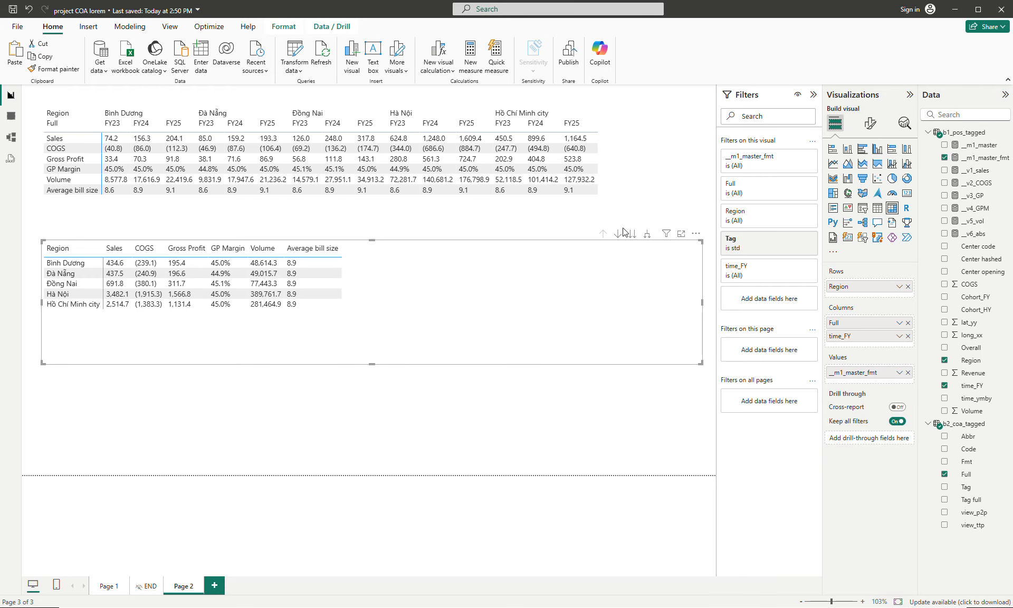
click(651, 239)
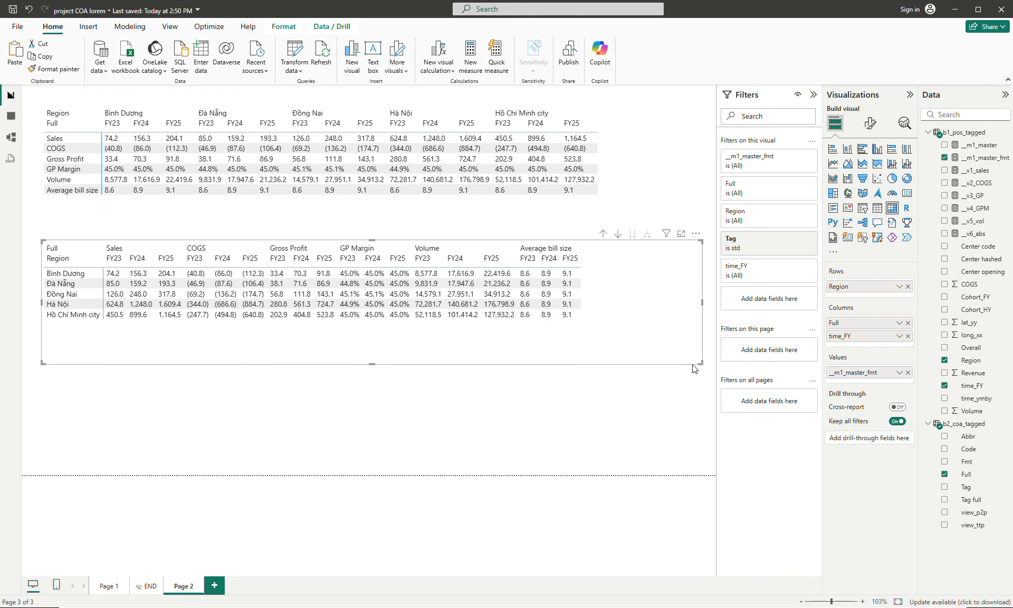
- Shrink the lower matrix on Page 2 to fit its contents and move it up closer to the upper matrix
drag(700, 362, 613, 342)
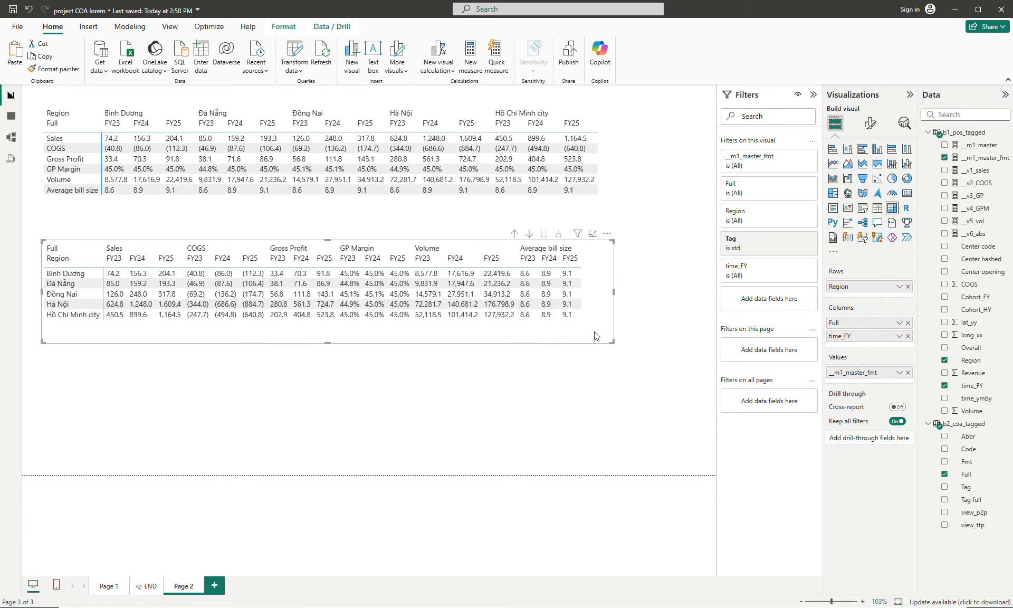
drag(598, 341, 597, 329)
click(586, 359)
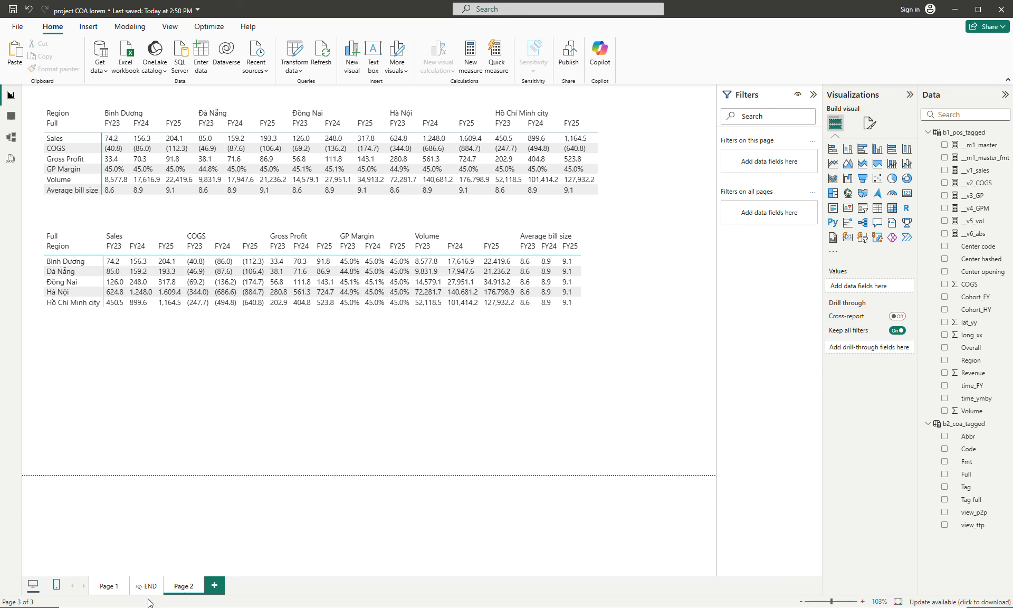
- Reorder the report pages so Page 2 sits between Page 1 and the END page
drag(183, 585, 153, 586)
click(109, 586)
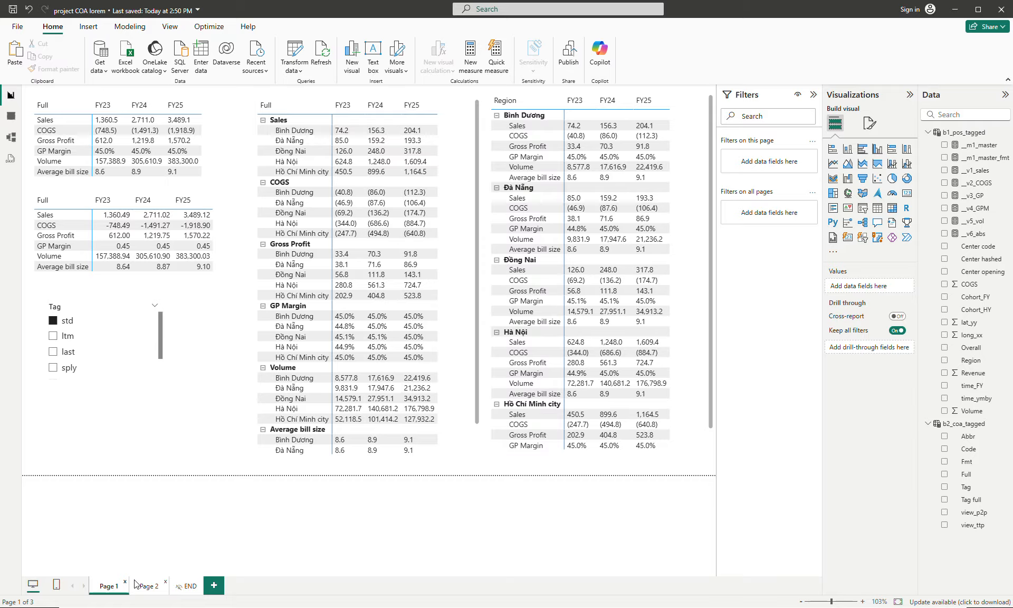
click(153, 589)
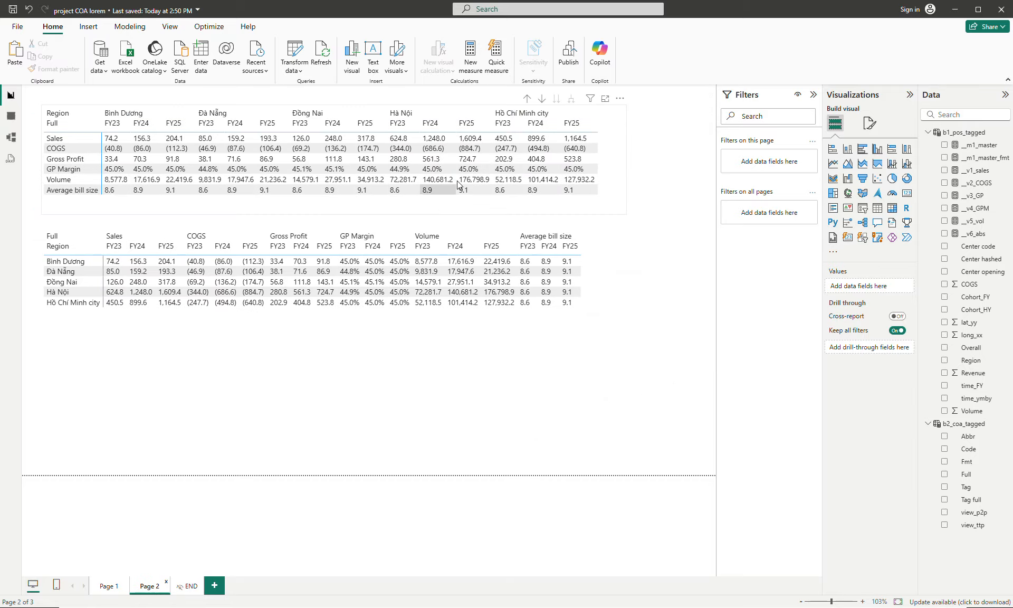
- Review the upper matrix's field setup on Page 2, the check tables on END and the matrices on Page 1
click(612, 168)
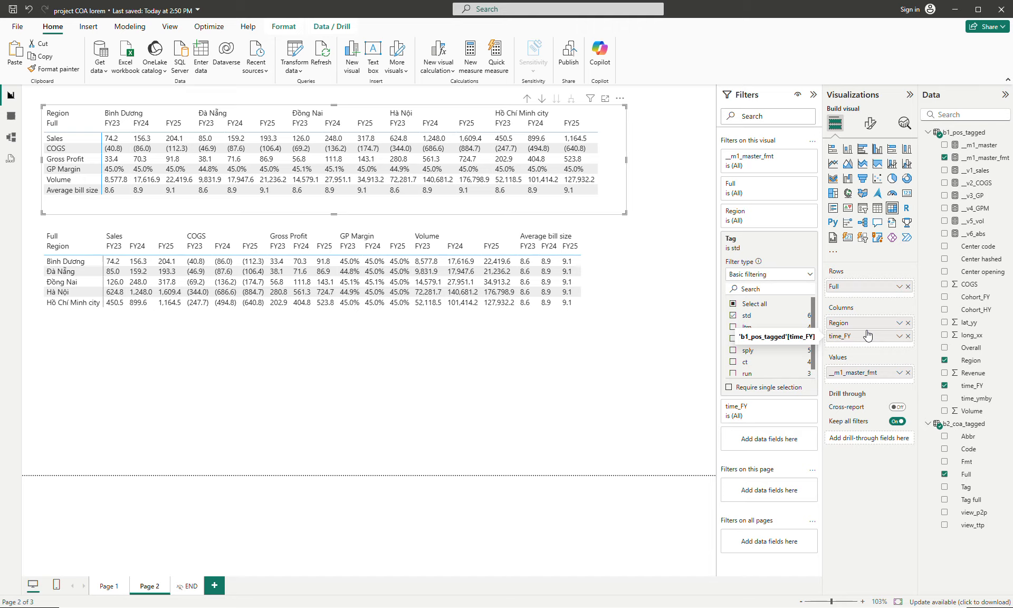
click(649, 254)
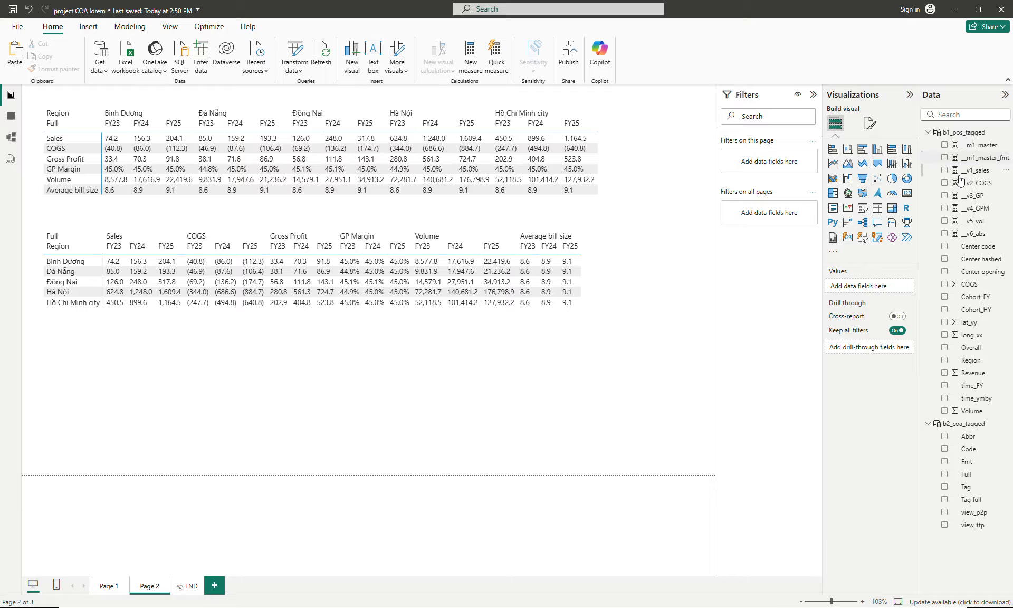
click(186, 586)
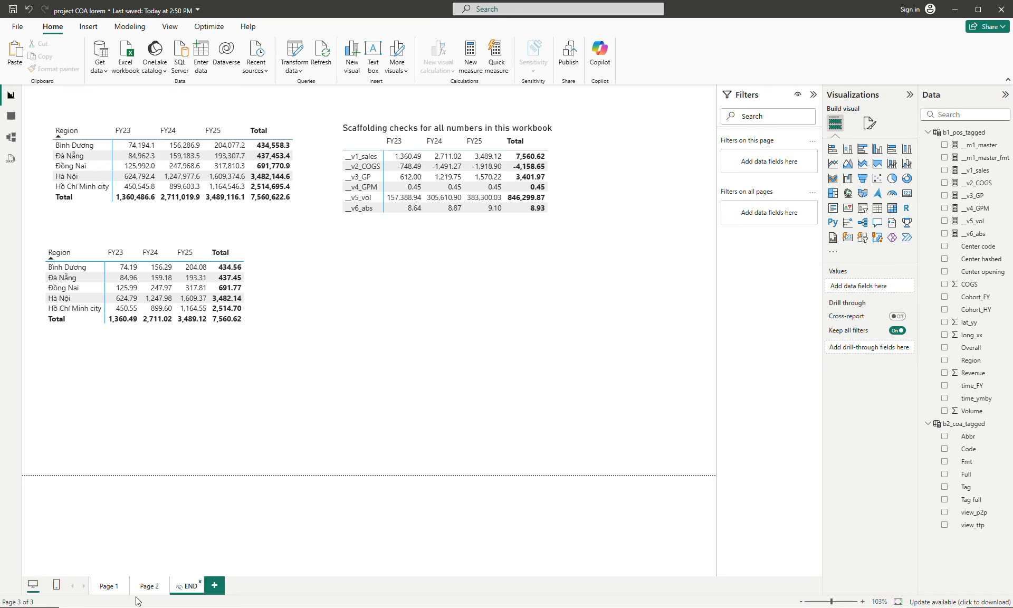
click(109, 586)
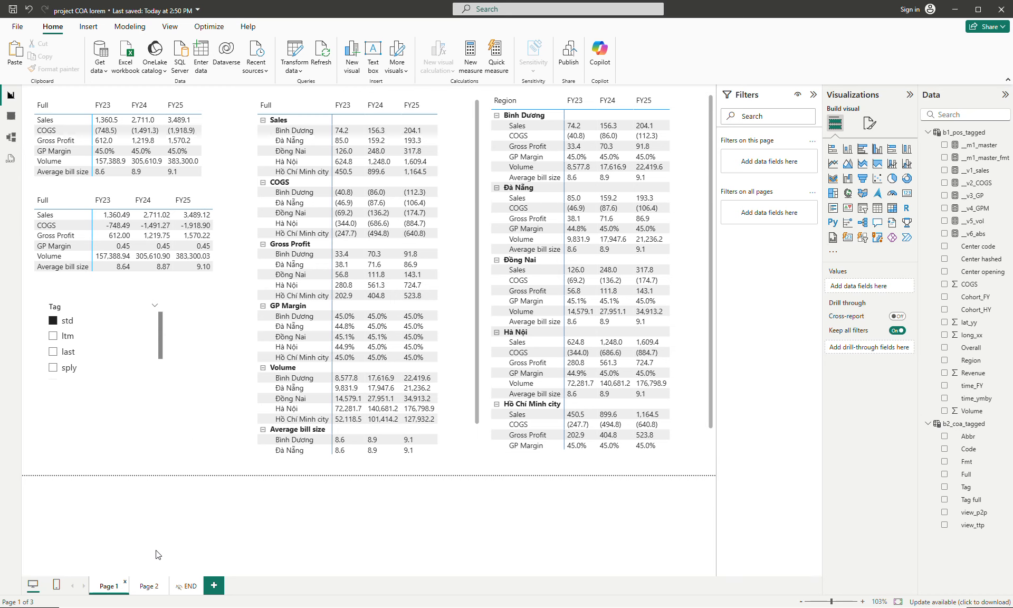
click(148, 587)
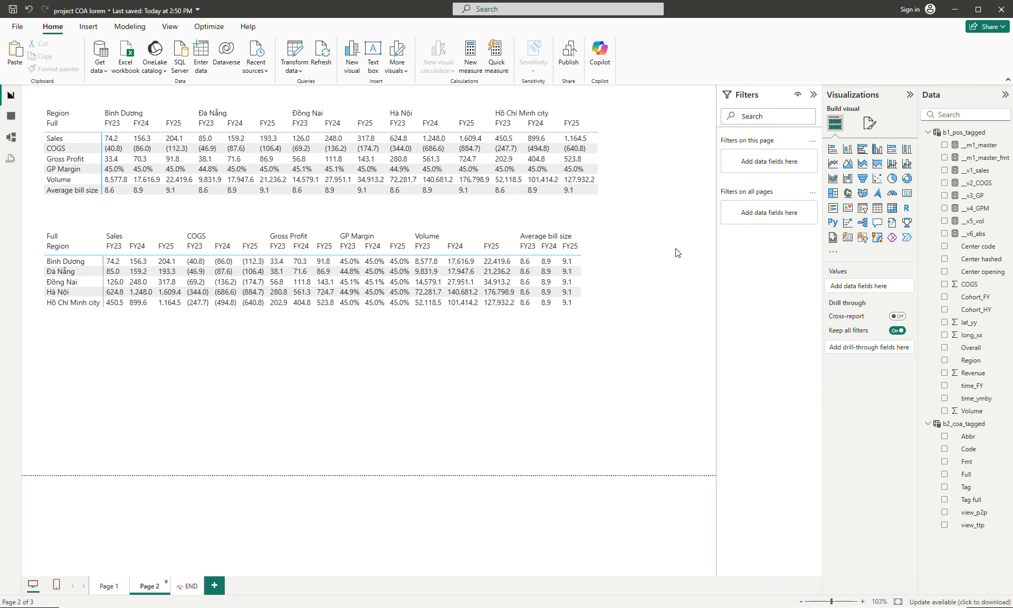